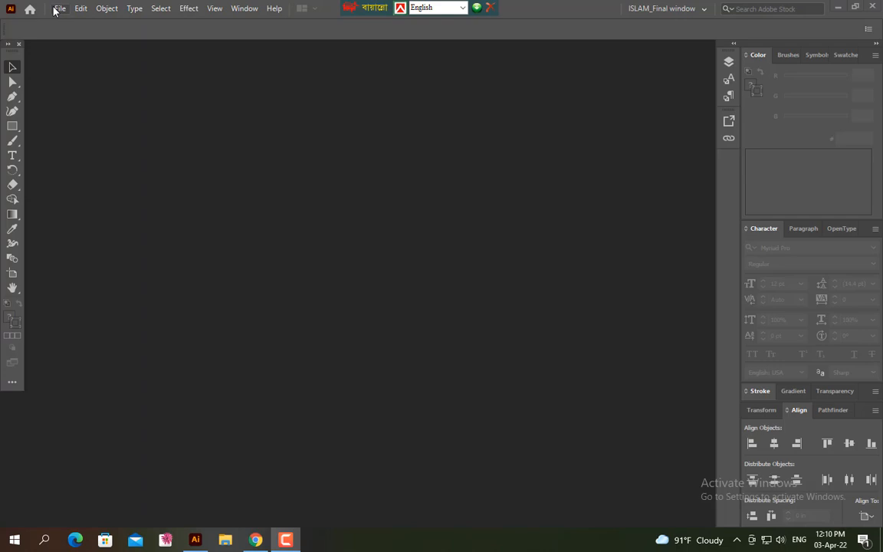
Step: Create a new landscape A4 document with one artboard, RGB colour mode and 0.125 in bleed
left_click(57, 9)
left_click(81, 23)
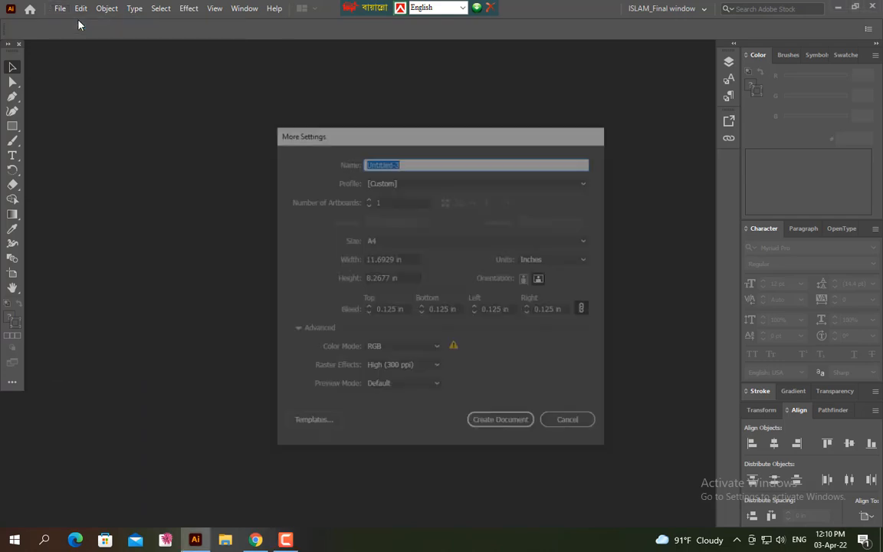
left_click(525, 423)
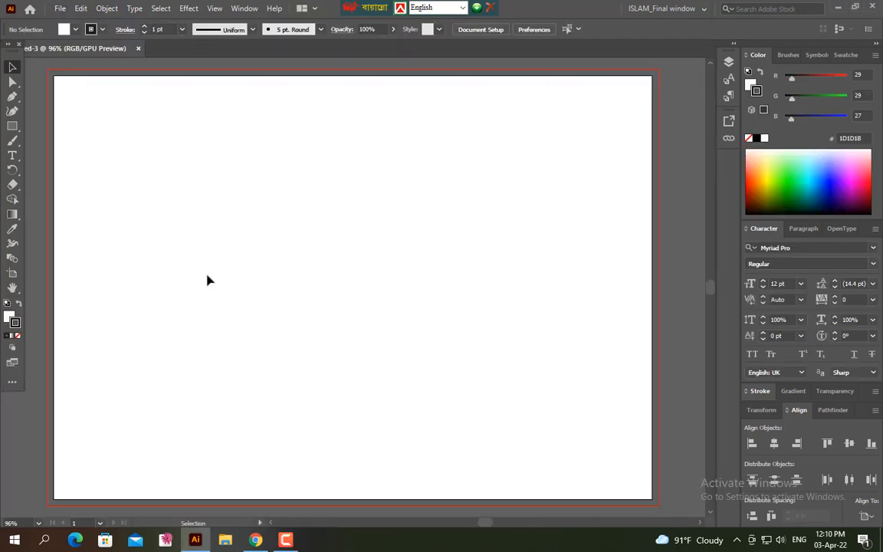
Step: Add the text 2022 on the empty canvas above the artboard and enlarge it to about 955 pt
left_click(12, 288)
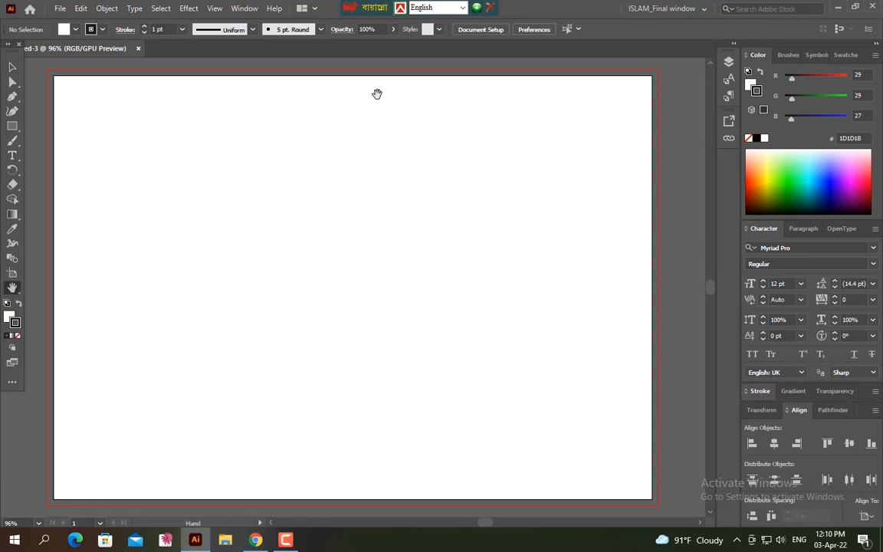
left_click_drag(376, 93, 381, 277)
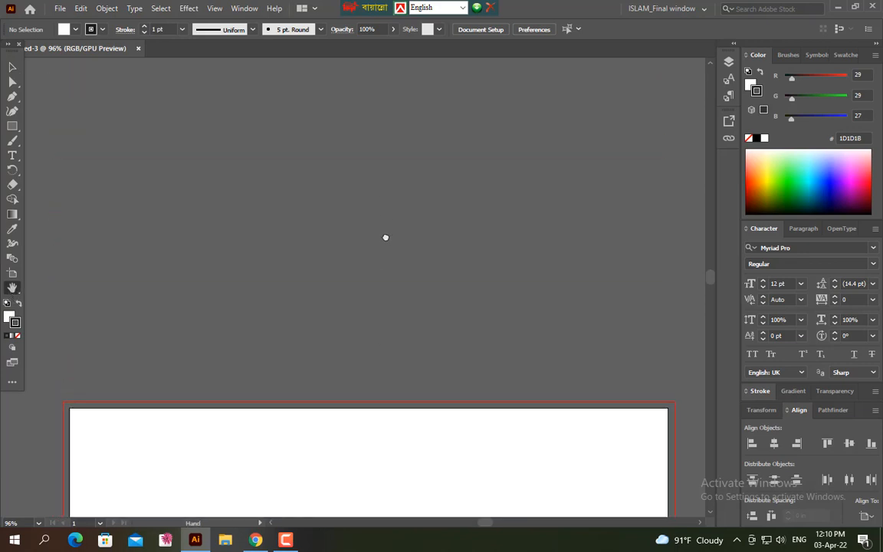
key("ctrl+minus")
key("ctrl+minus")
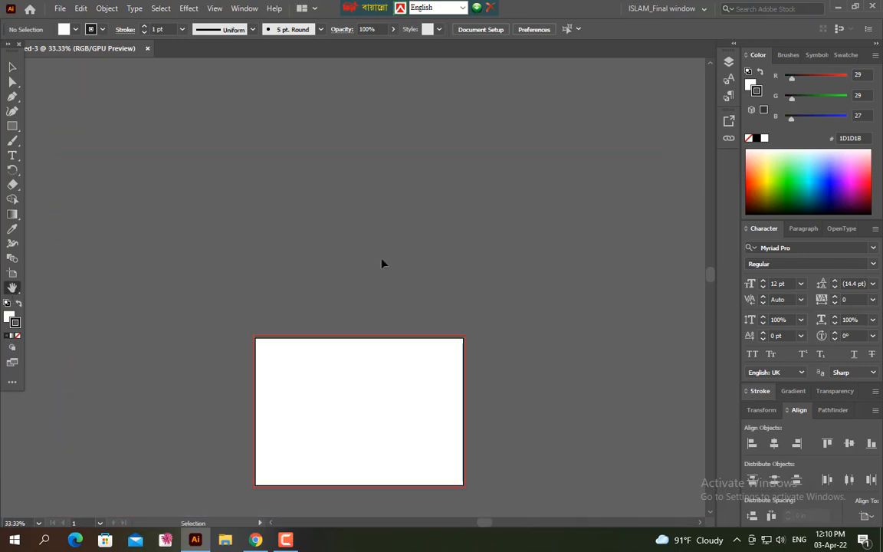
left_click_drag(358, 211, 348, 259)
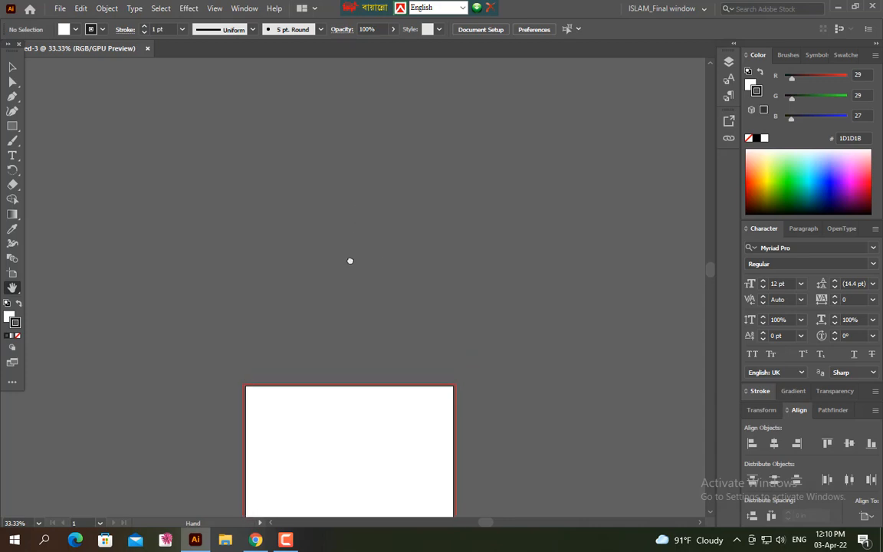
left_click(12, 155)
left_click(274, 220)
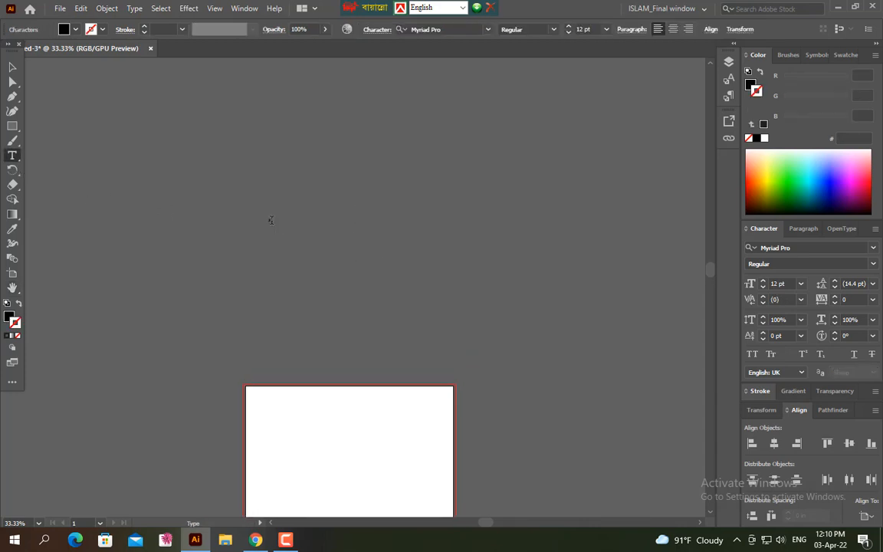
key("Escape")
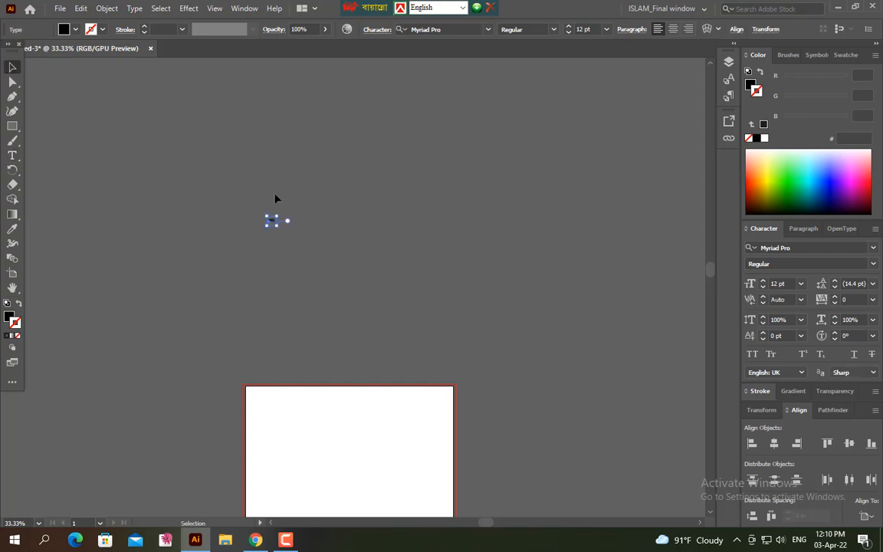
left_click_drag(278, 226, 551, 360)
left_click_drag(365, 262, 398, 297)
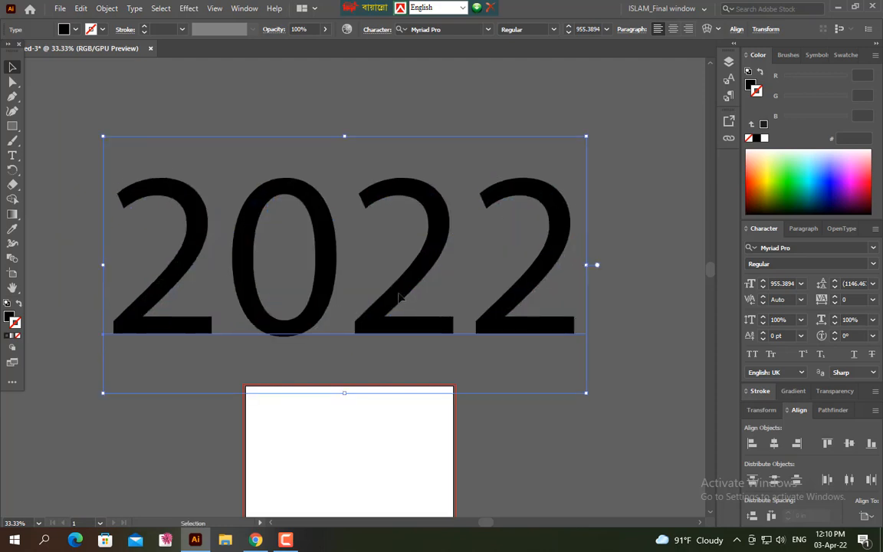
Step: Set the 2022 text's font to Arial Black and centre it roughly above the artboard
left_click(872, 248)
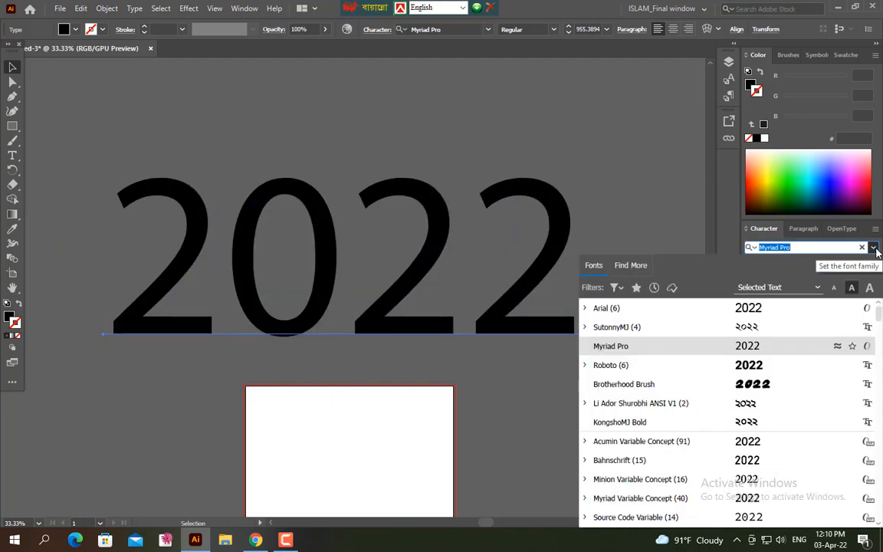
type("ar")
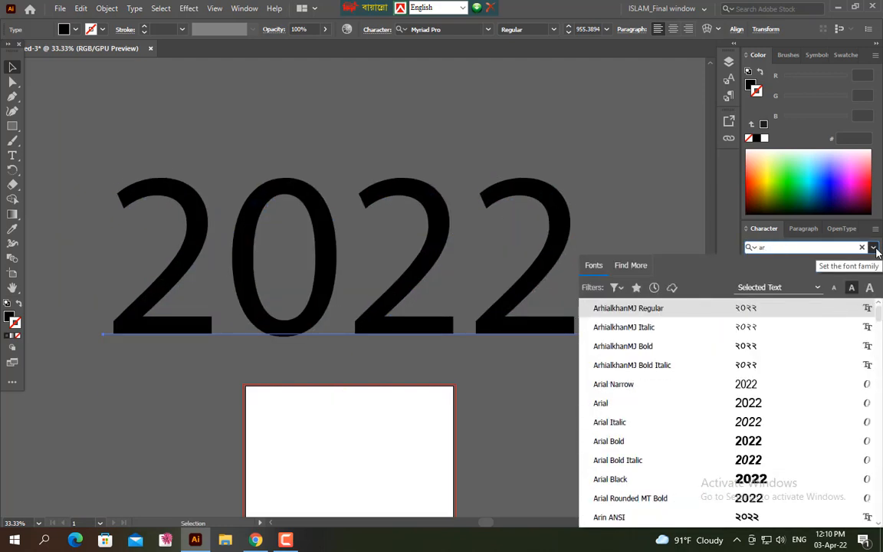
left_click(774, 479)
left_click_drag(551, 300, 513, 307)
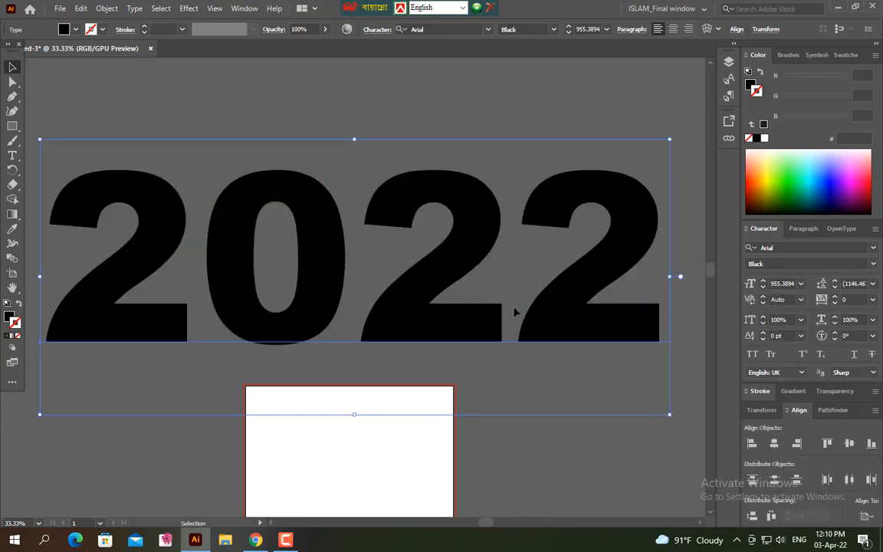
key("ctrl+minus")
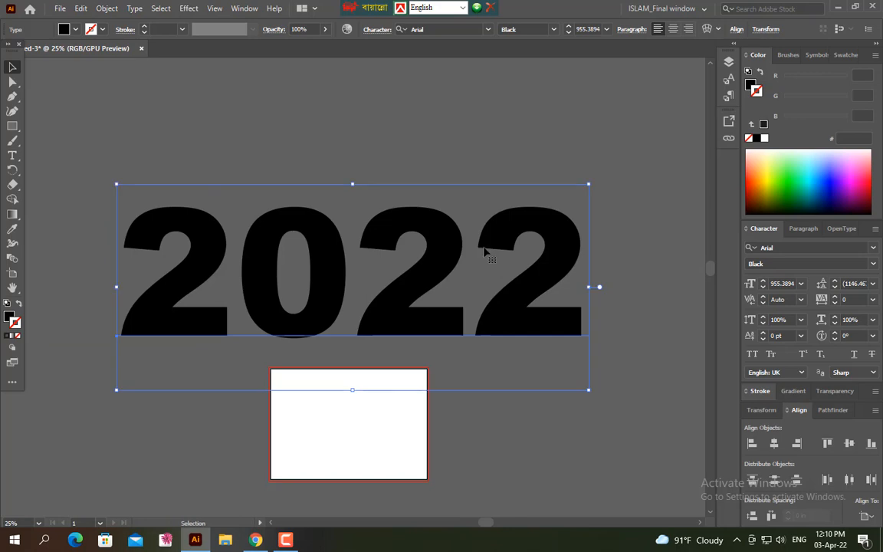
right_click(443, 221)
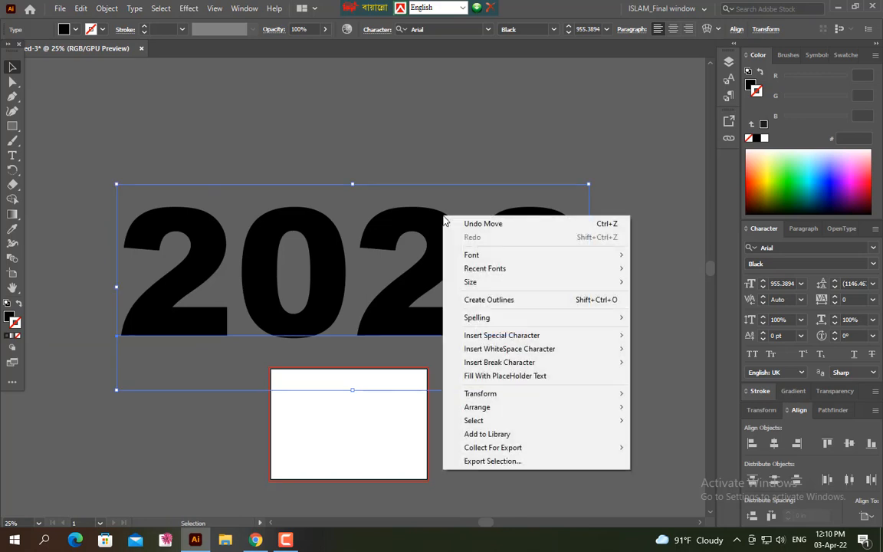
left_click(395, 147)
left_click(394, 236)
left_click(379, 171)
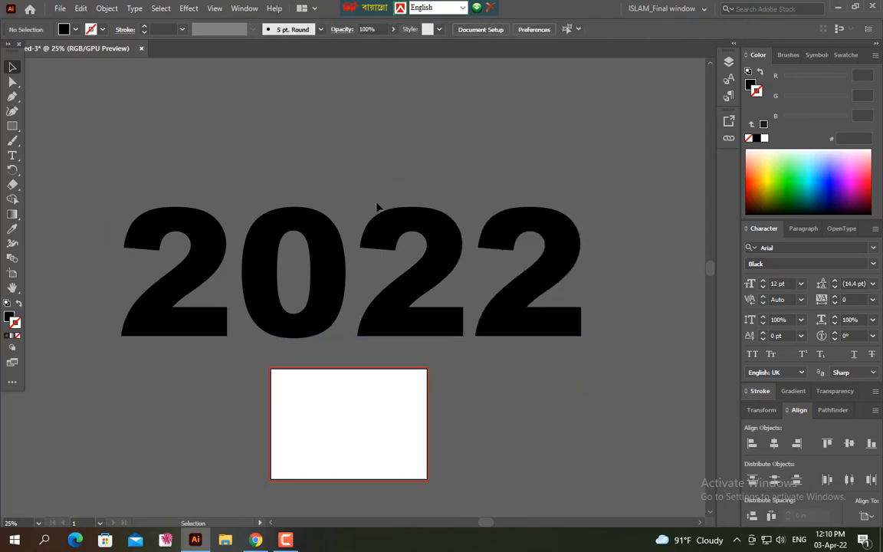
Step: Remove the fill from the 2022 text and give it a black stroke
left_click(377, 232)
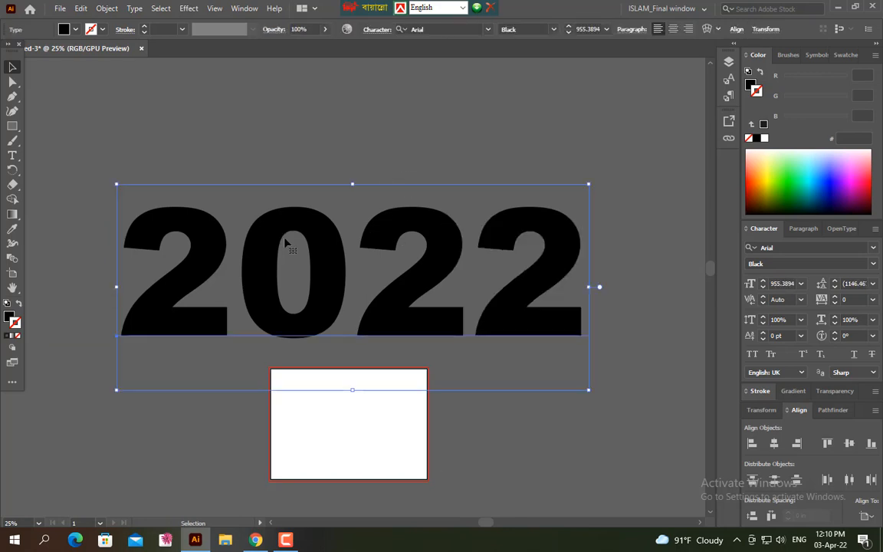
left_click(17, 337)
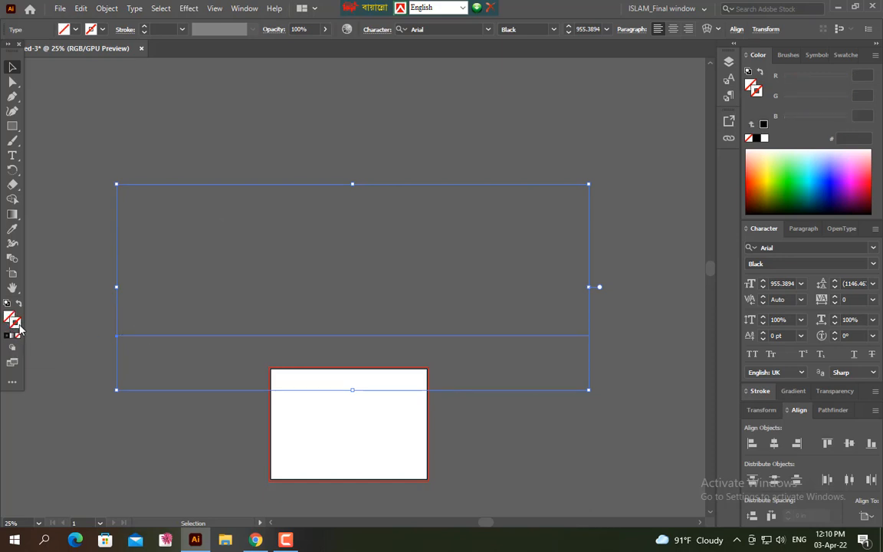
left_click(757, 139)
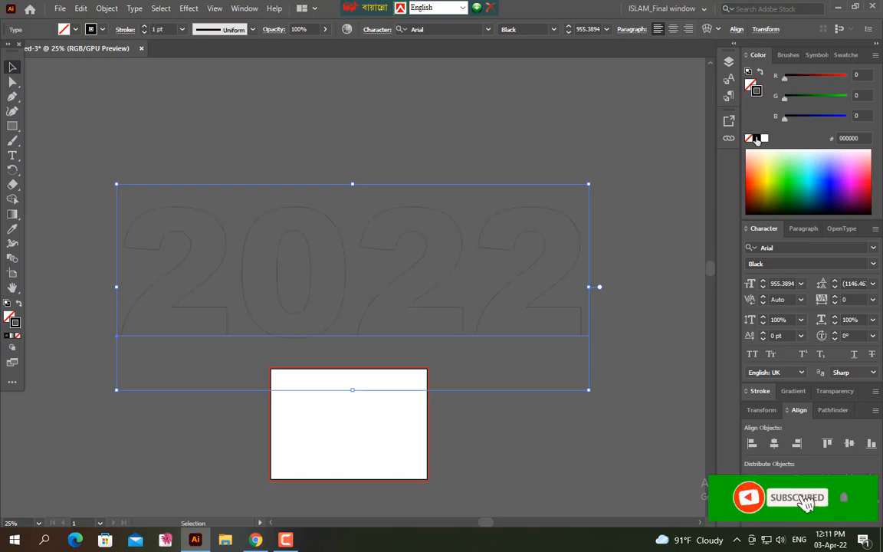
Step: Convert the 2022 text to outlines
left_click(353, 171)
left_click(374, 222)
right_click(378, 223)
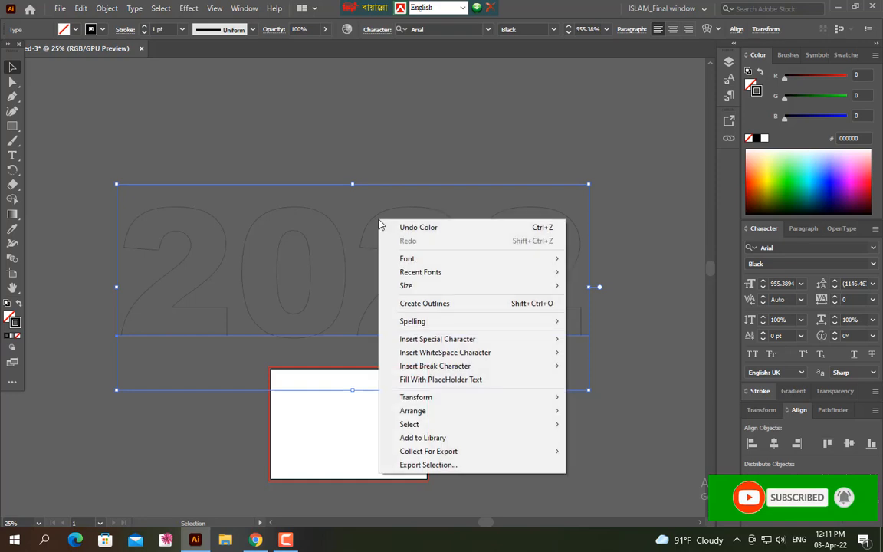
left_click(469, 312)
left_click(410, 159)
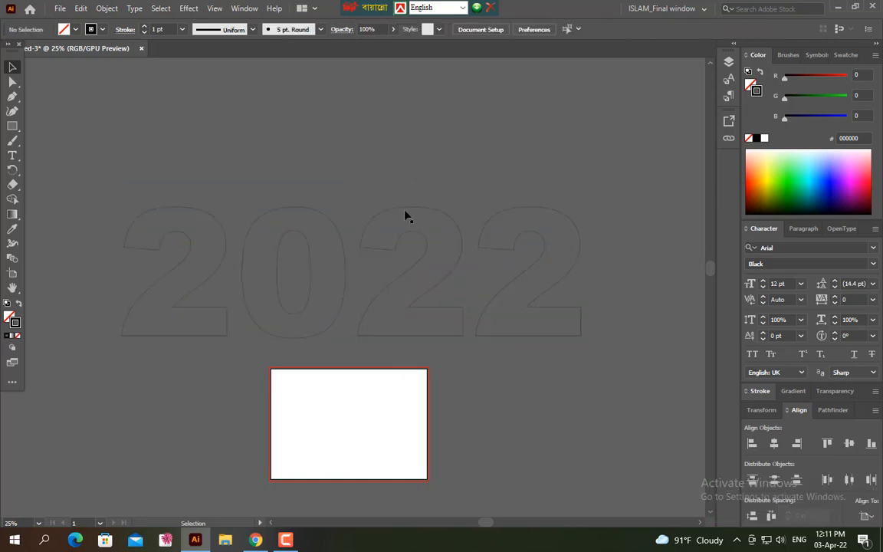
Step: Ungroup the outlined 2022 so each digit becomes a separate object
left_click(406, 211)
left_click(408, 198)
left_click(411, 212)
right_click(411, 211)
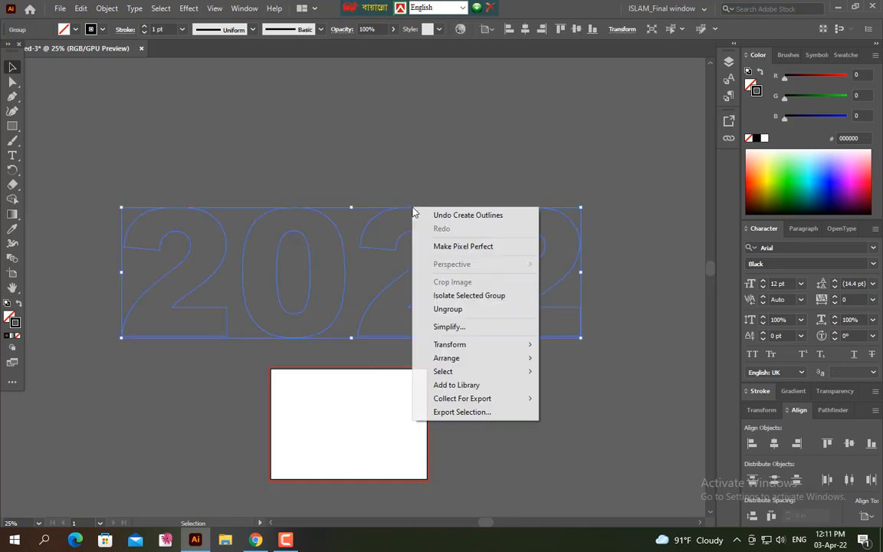
left_click(471, 310)
left_click(234, 197)
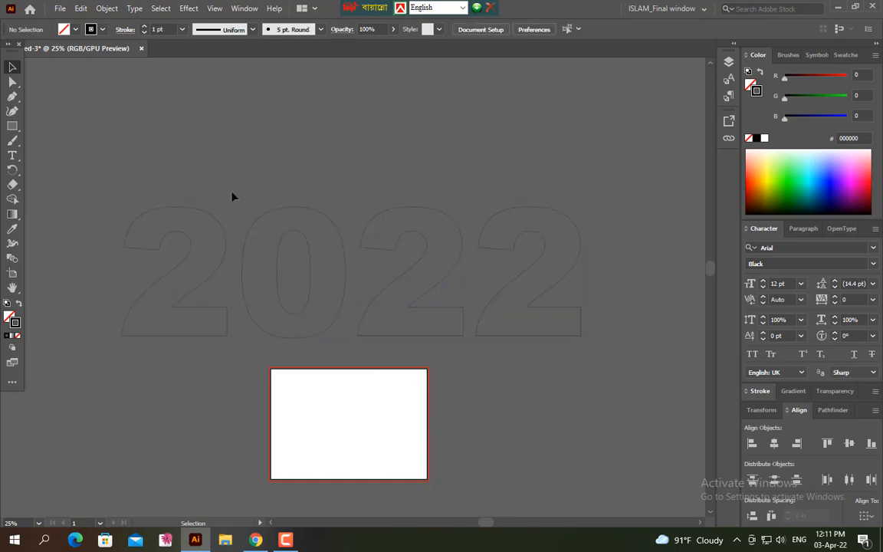
Step: Select the digits of 2022 one after another to check that each is a separate shape
left_click(207, 219)
left_click(313, 217)
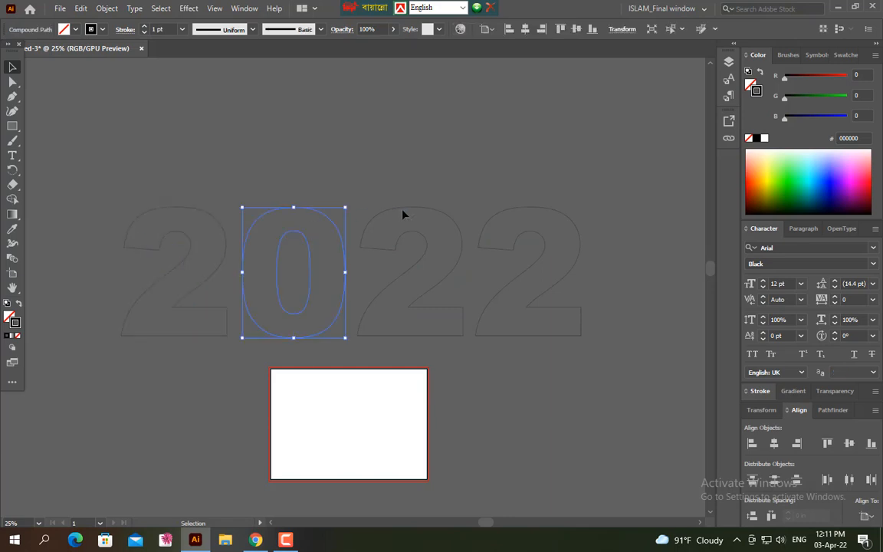
left_click(406, 212)
left_click(508, 214)
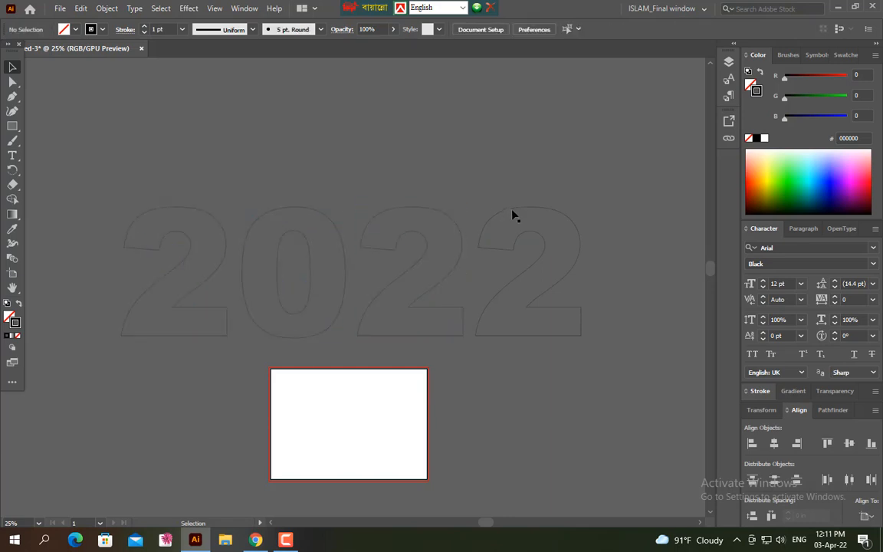
left_click(512, 213)
left_click(372, 188)
left_click(217, 221)
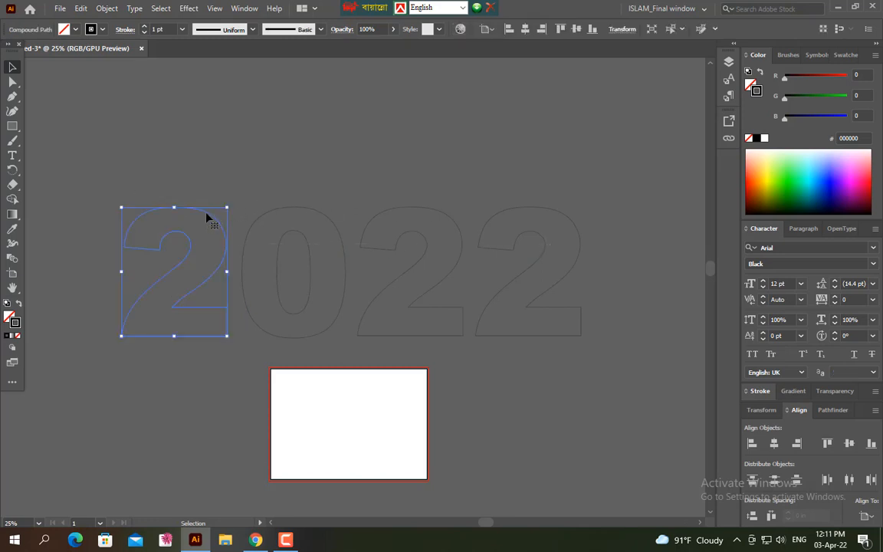
right_click(207, 216)
left_click(147, 187)
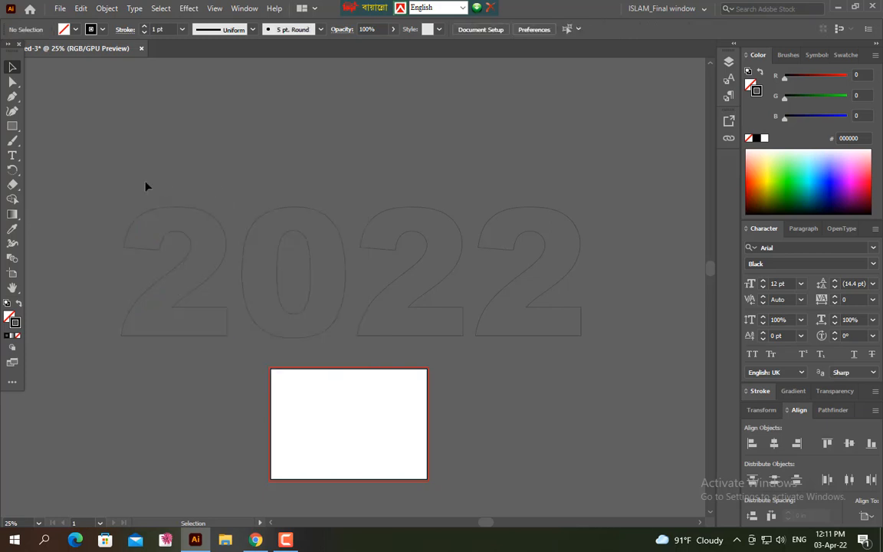
Step: Release the compound paths of all four digits at once
key("ctrl+a")
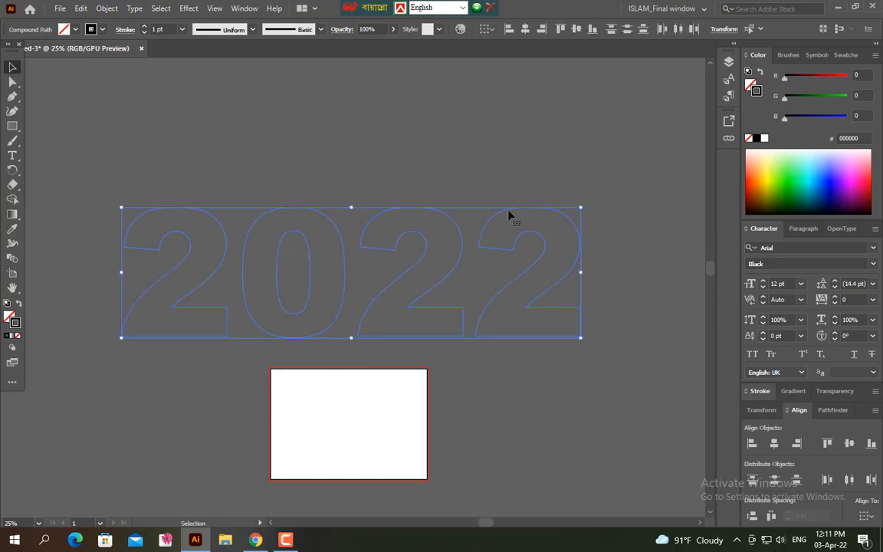
right_click(510, 216)
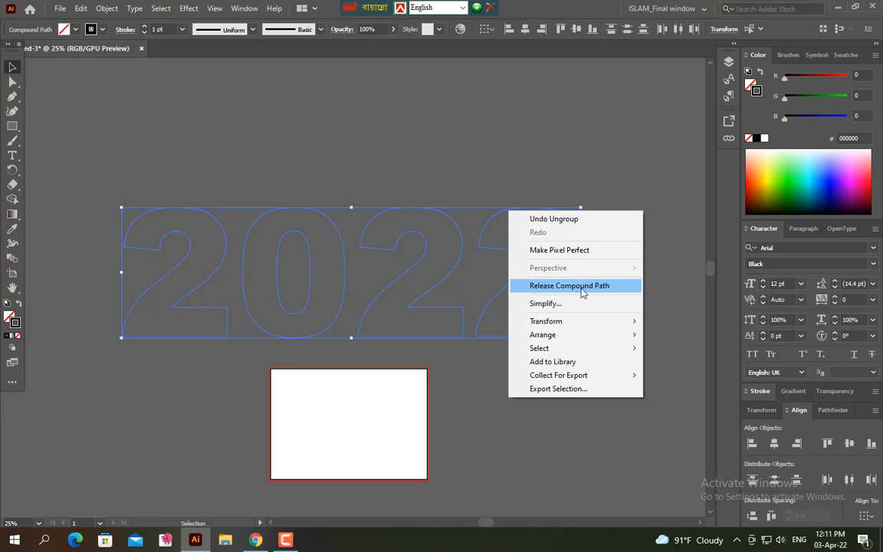
left_click(556, 287)
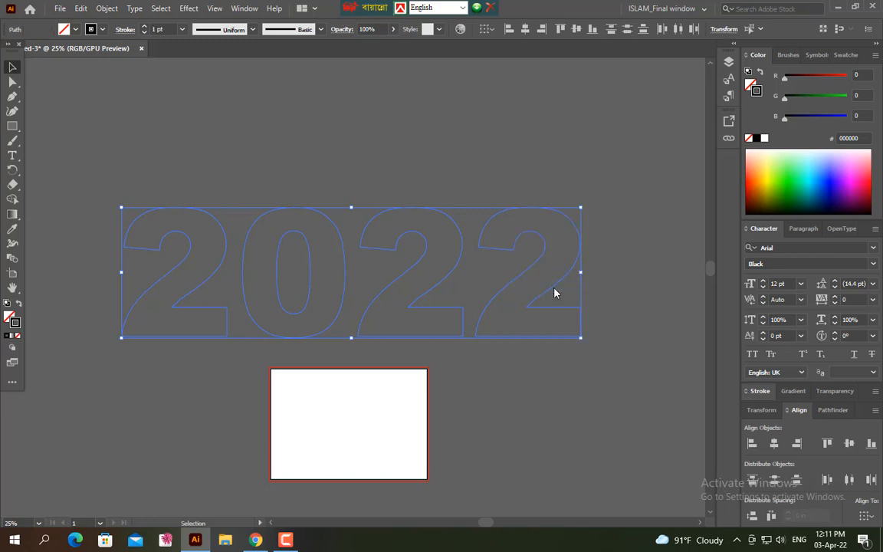
left_click(414, 177)
left_click(180, 213)
left_click(203, 167)
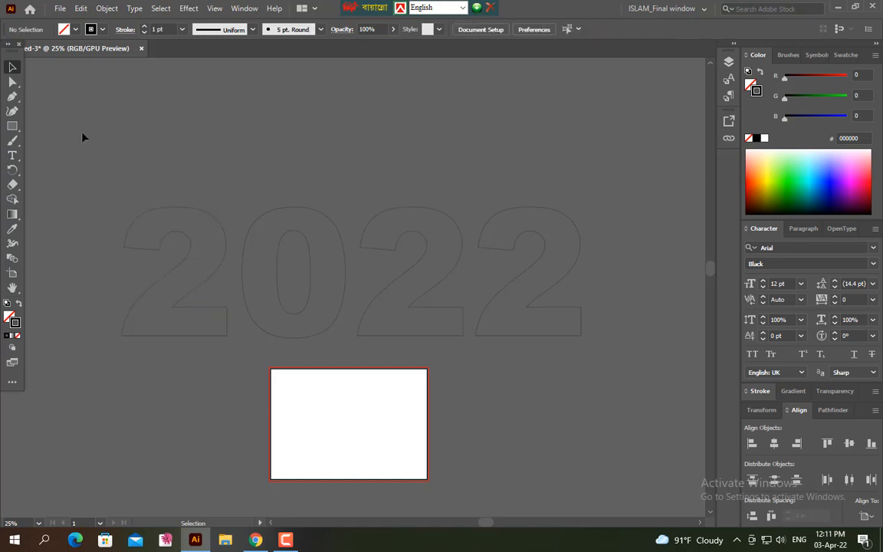
Step: Draw a small circle with the Ellipse tool above the first digit and remove its stroke
left_click_drag(12, 126, 83, 143)
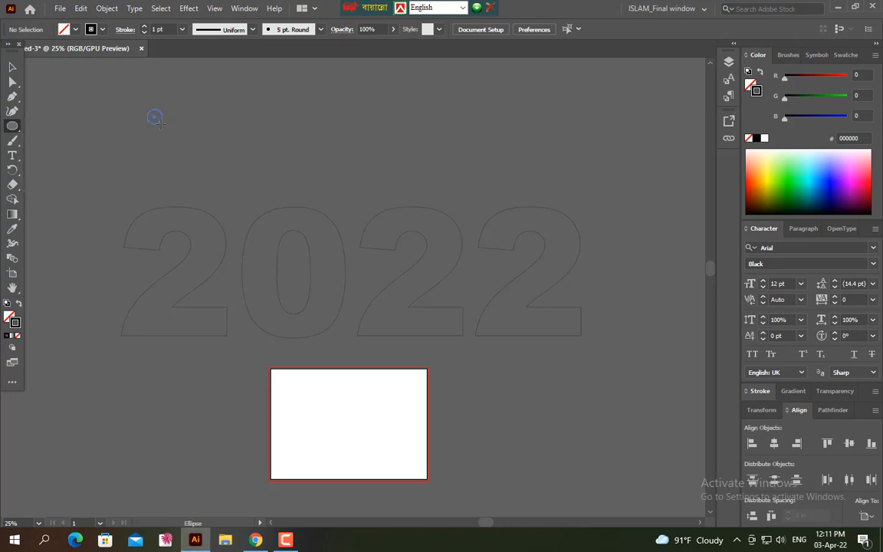
left_click_drag(154, 117, 162, 123)
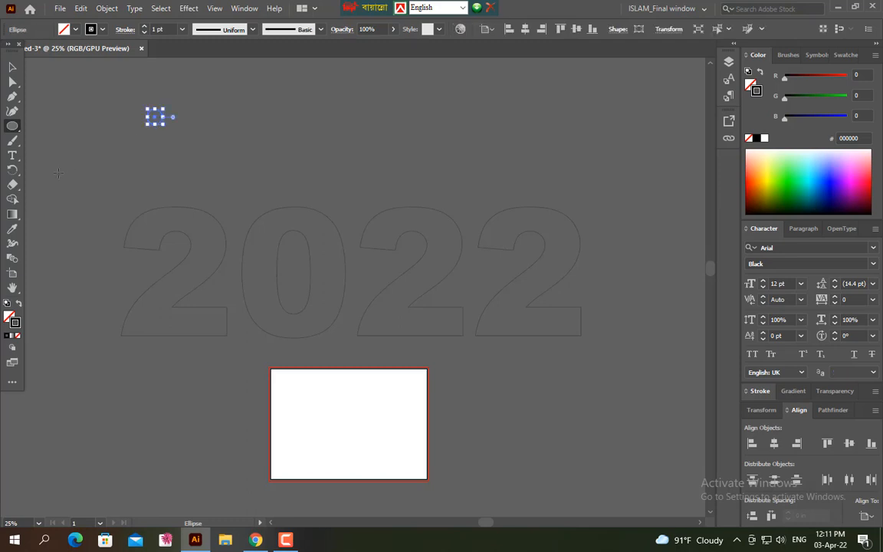
left_click(12, 214)
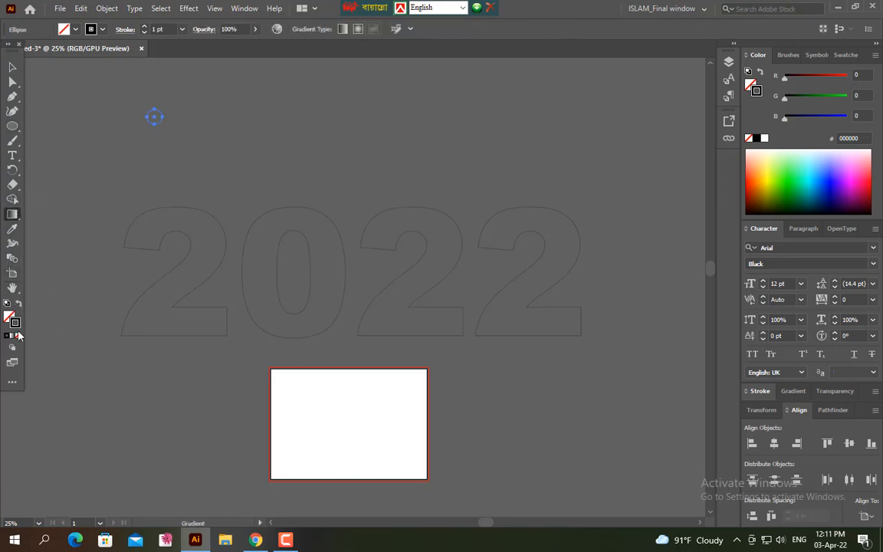
key("slash")
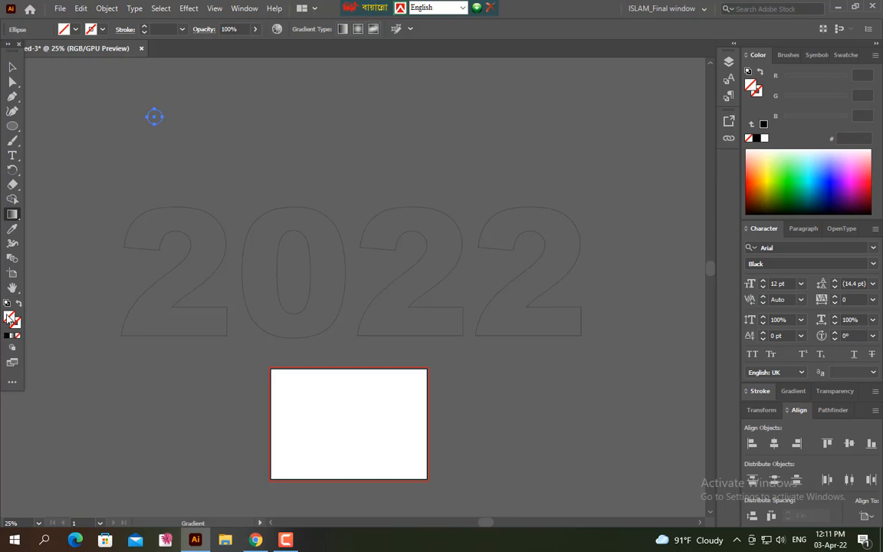
Step: Fill the small circle with a white-to-black linear gradient and show the full gradient options
left_click(793, 391)
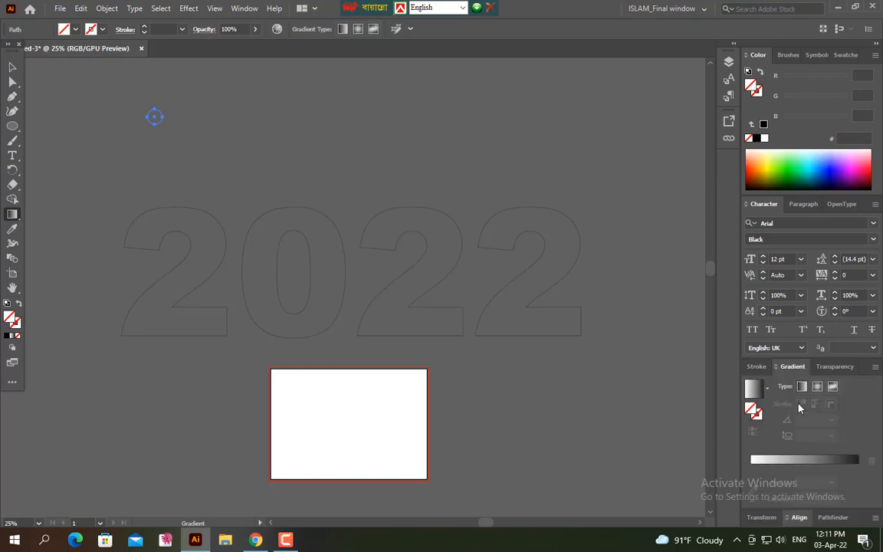
left_click(875, 366)
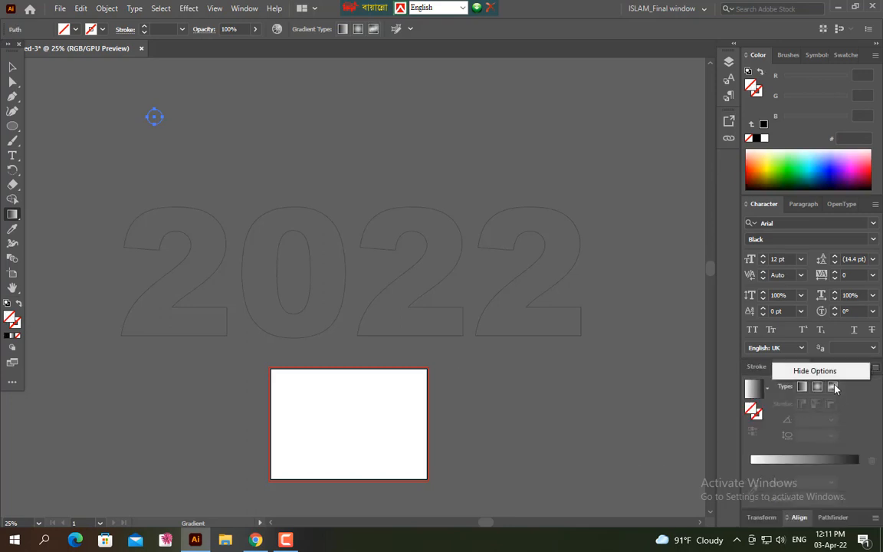
left_click(833, 372)
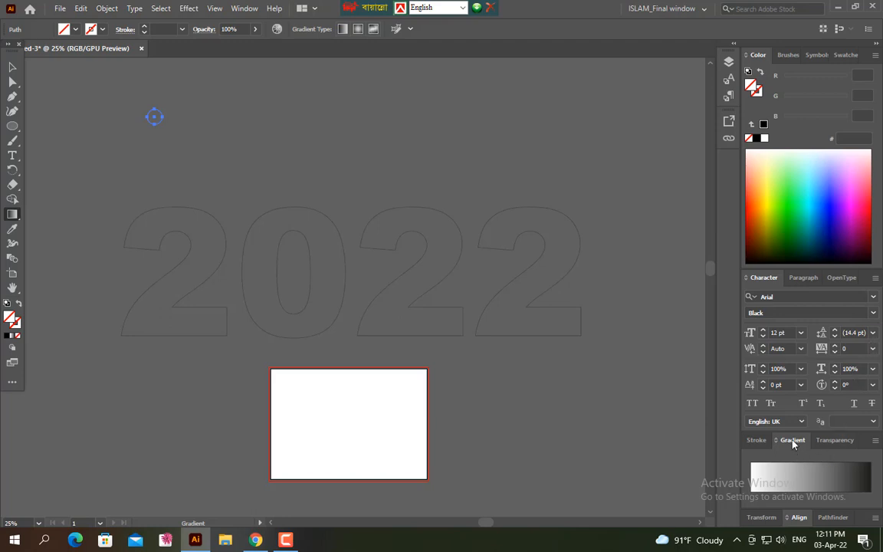
left_click(875, 440)
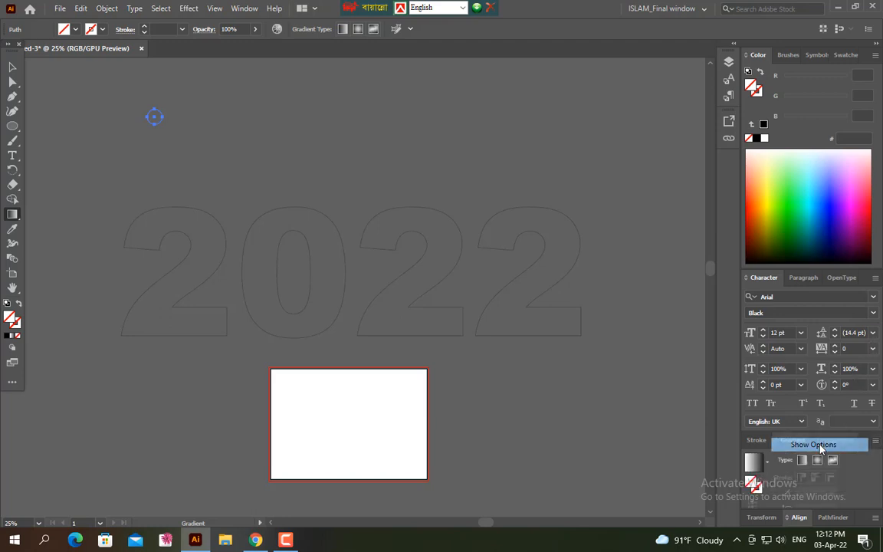
left_click(817, 445)
left_click(754, 415)
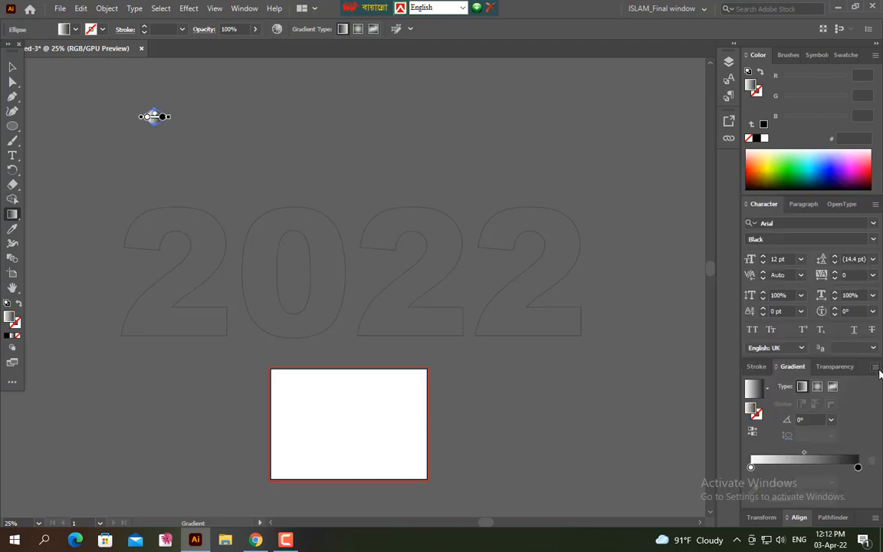
left_click(875, 366)
Step: Switch the gradient's black end stop to CMYK and set it to pure yellow with Y at 100%
left_click(857, 466)
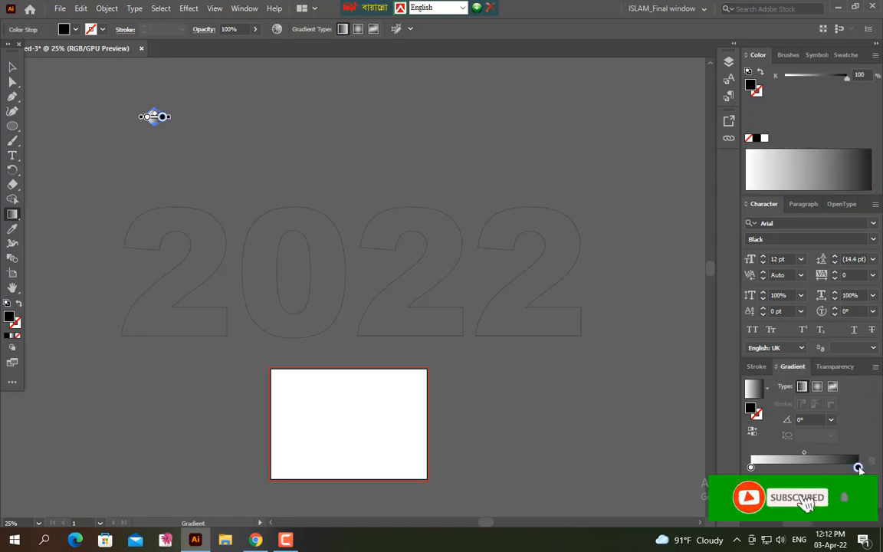
double_click(858, 467)
left_click(857, 321)
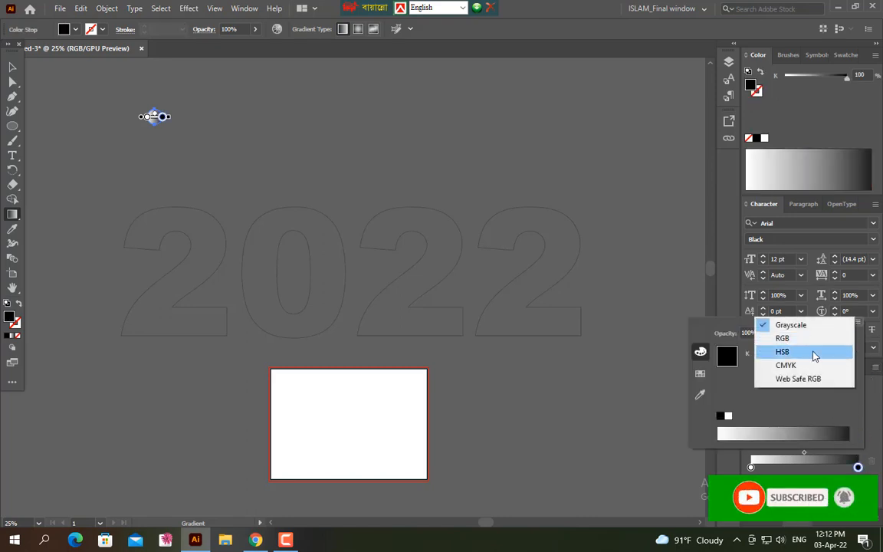
left_click(797, 366)
left_click_drag(818, 402, 726, 412)
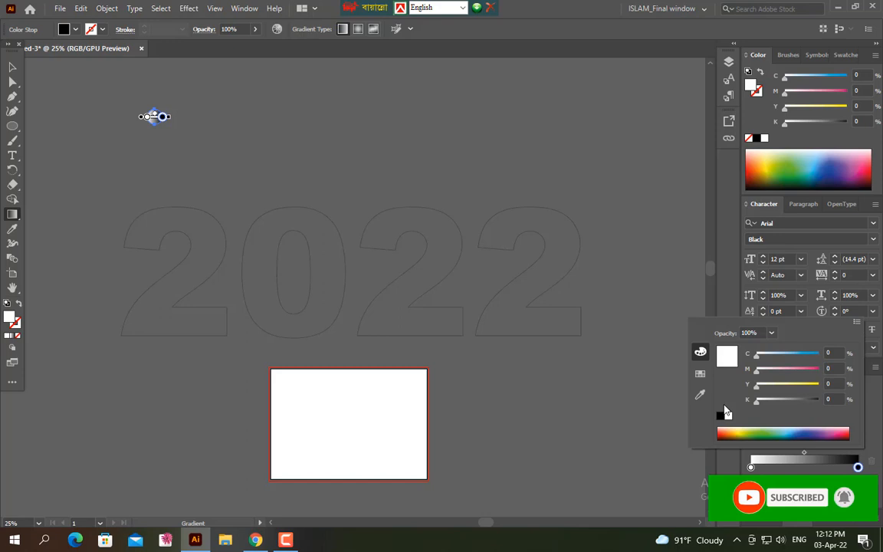
left_click(817, 386)
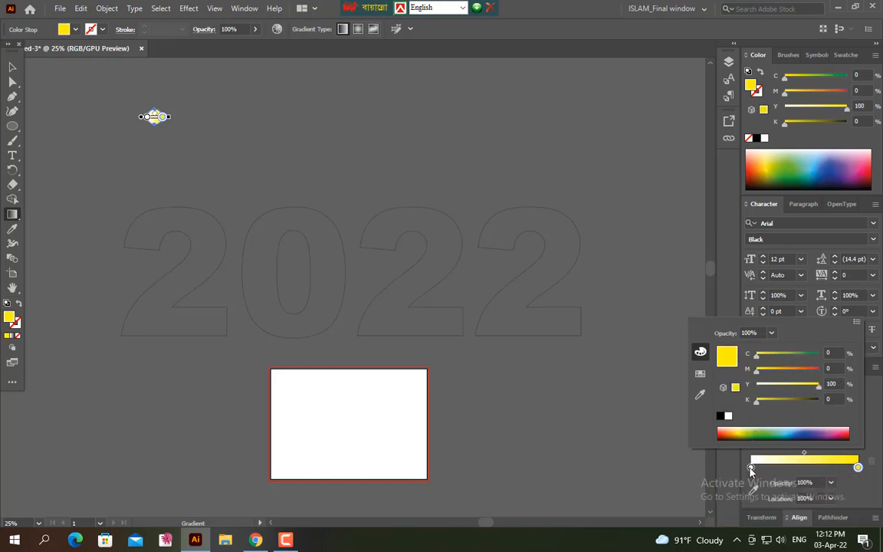
Step: Switch the gradient's white start stop to CMYK and make it orange with M 73% and Y 100%
left_click(751, 468)
double_click(751, 467)
left_click(855, 322)
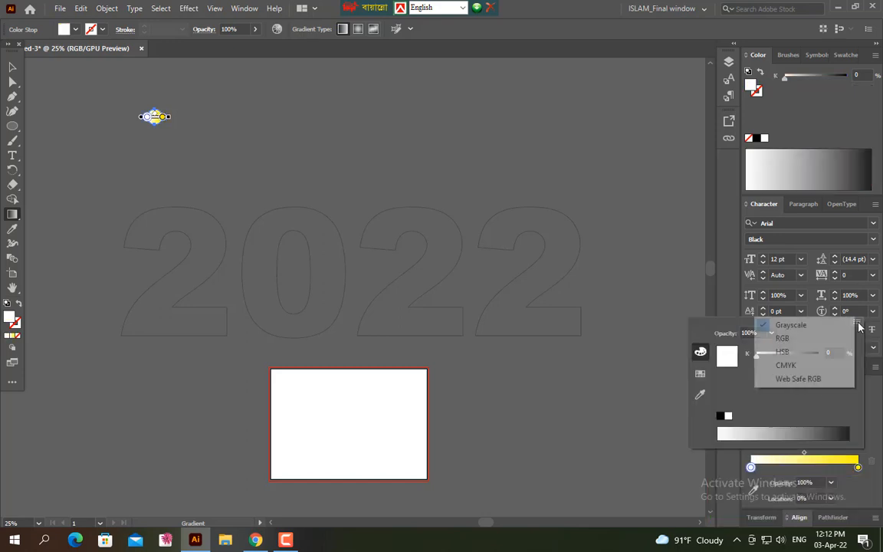
left_click(810, 367)
left_click(818, 371)
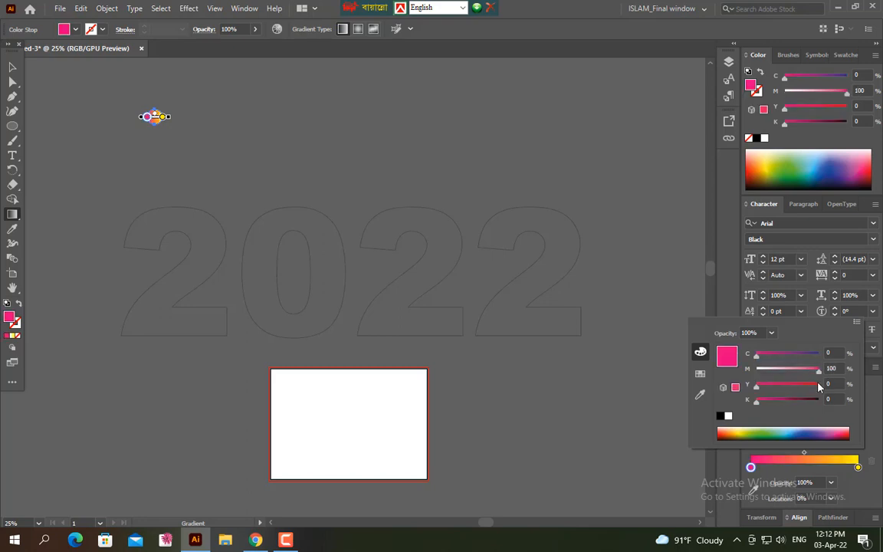
left_click(819, 385)
left_click_drag(810, 370, 797, 371)
Step: Place a copy of the gradient circle level with the original, above the first 0
left_click(9, 75)
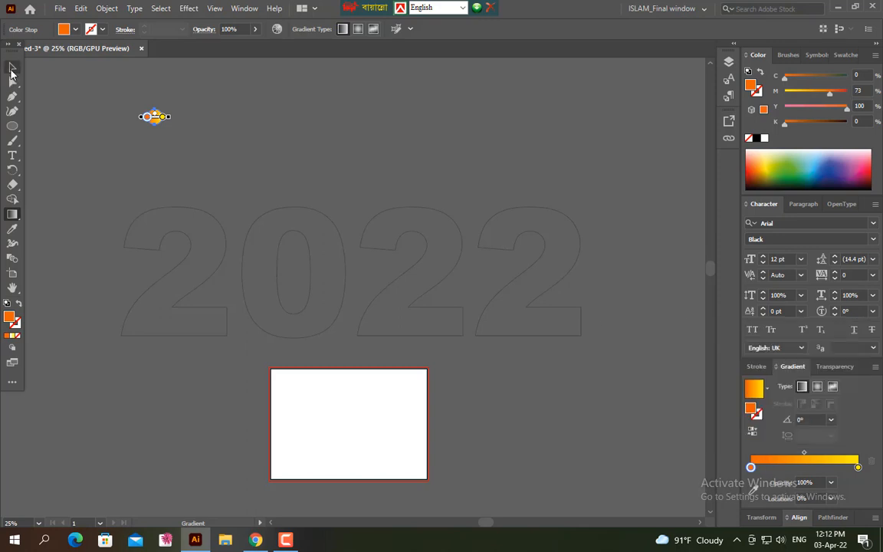
left_click(11, 68)
left_click(97, 92)
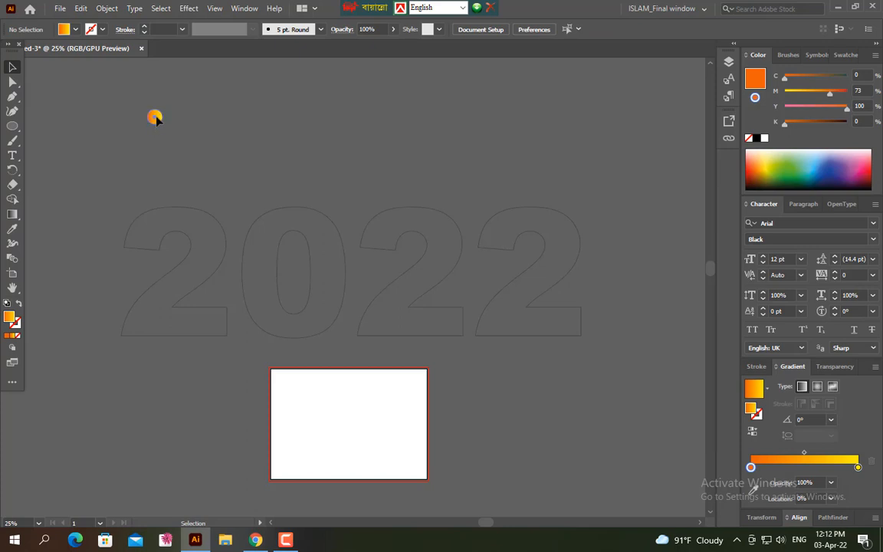
left_click_drag(155, 117, 268, 126)
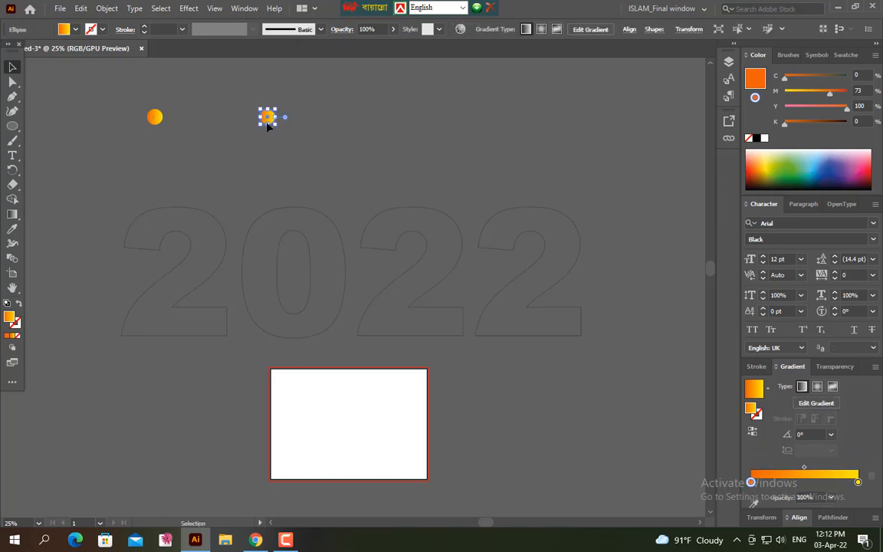
left_click(104, 94)
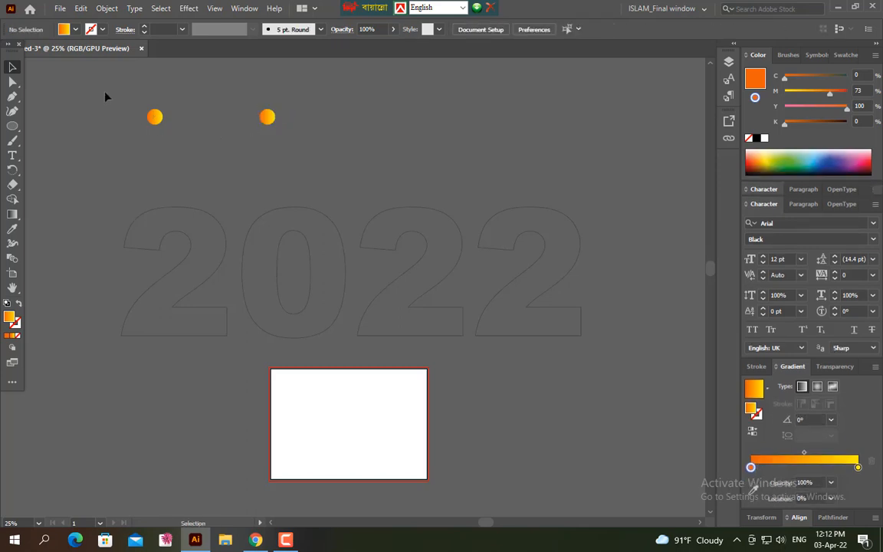
Step: Blend the two gradient circles into a bar using Specified Steps spacing with 450 steps
left_click_drag(305, 143, 305, 143)
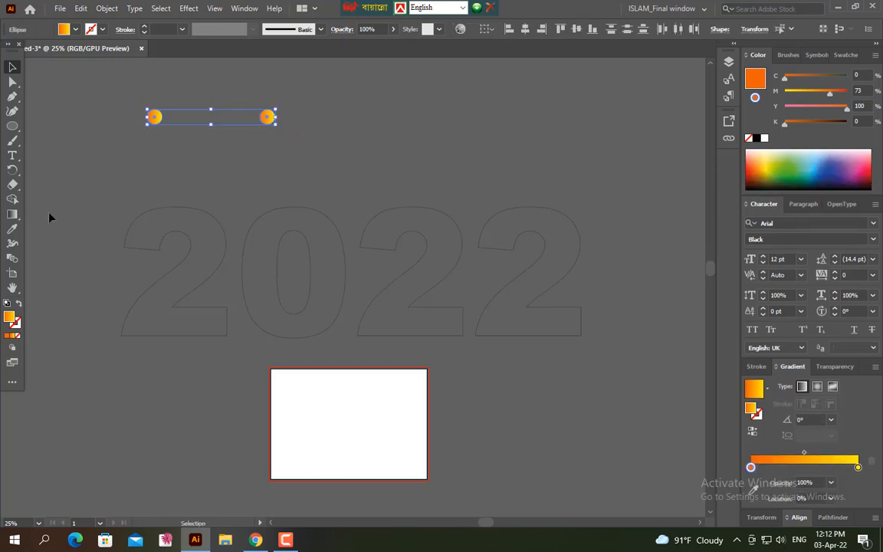
double_click(12, 259)
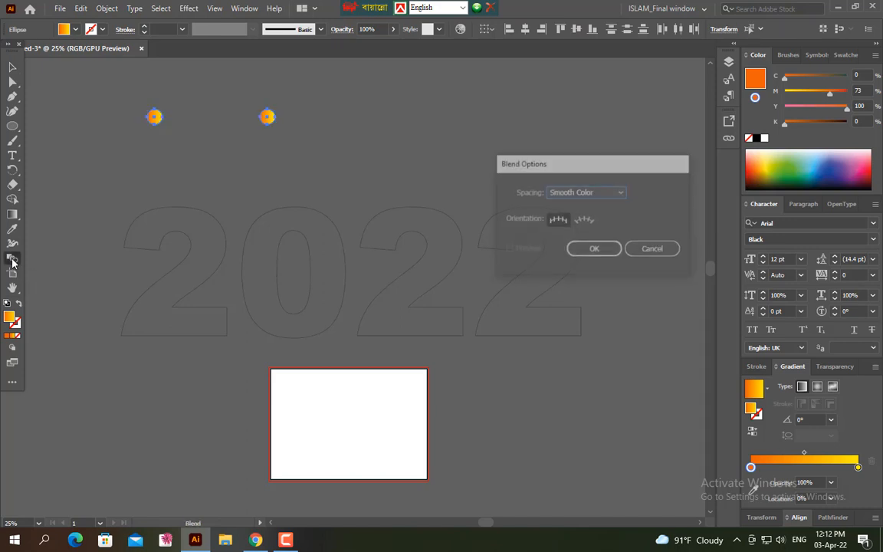
left_click(619, 192)
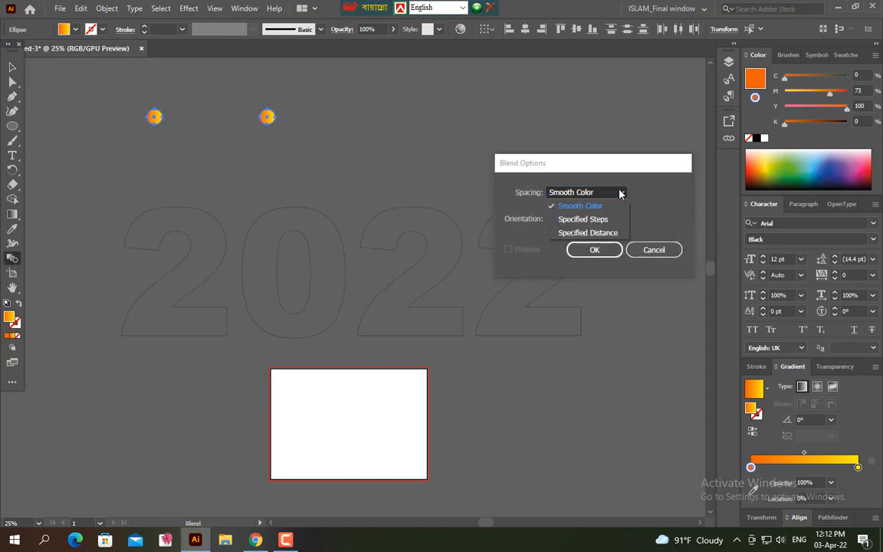
left_click(592, 220)
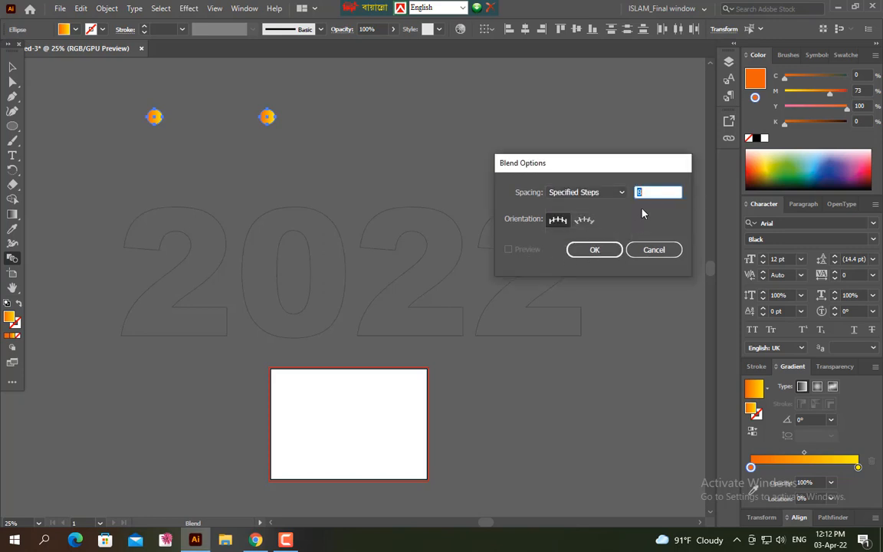
type("450")
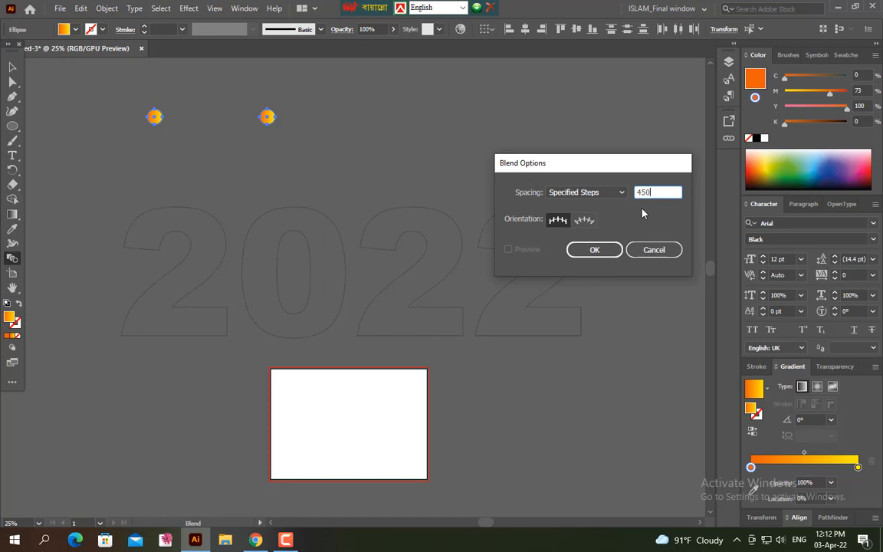
left_click(594, 253)
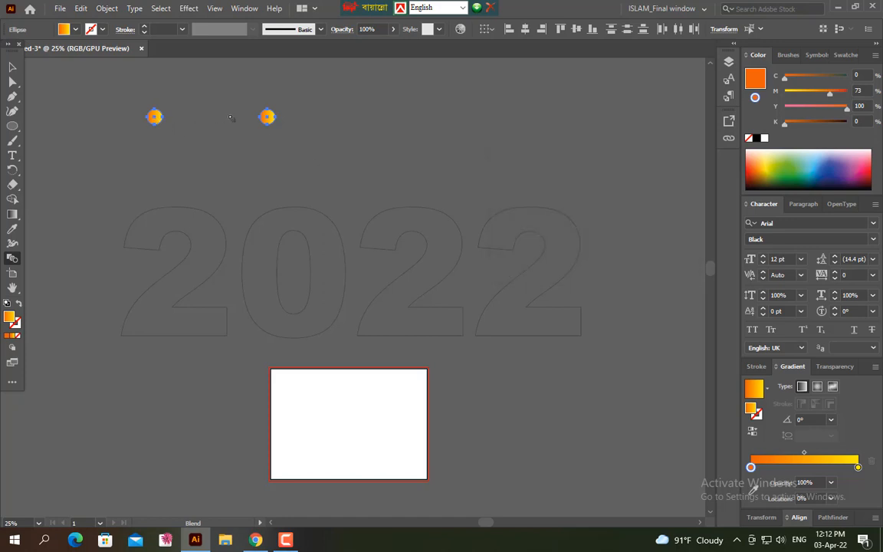
left_click(155, 117)
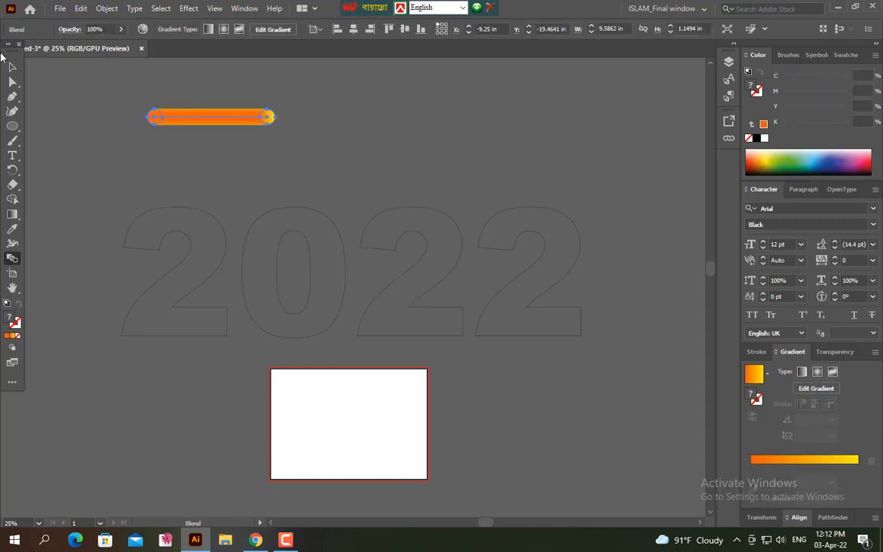
Step: Duplicate the blended orange bar so that two separate bars sit side by side above the digits
left_click(11, 68)
left_click(183, 94)
left_click_drag(215, 118, 375, 127)
left_click(367, 97)
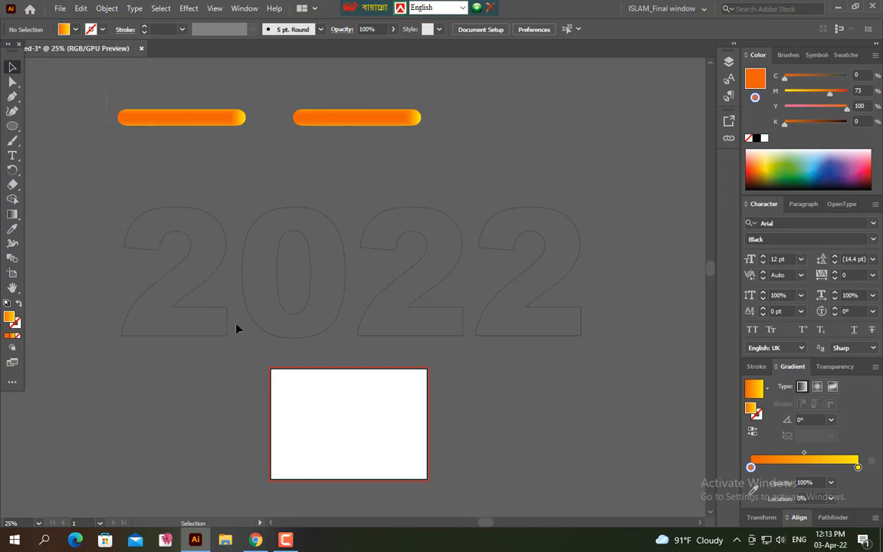
Step: Replace the spine of one blended bar with the outline of the first 2
left_click_drag(236, 324, 234, 377)
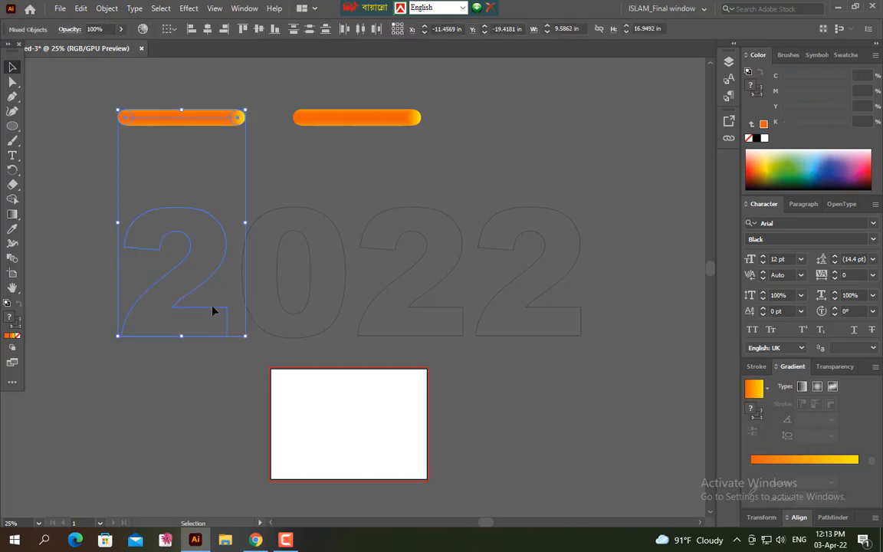
left_click(102, 9)
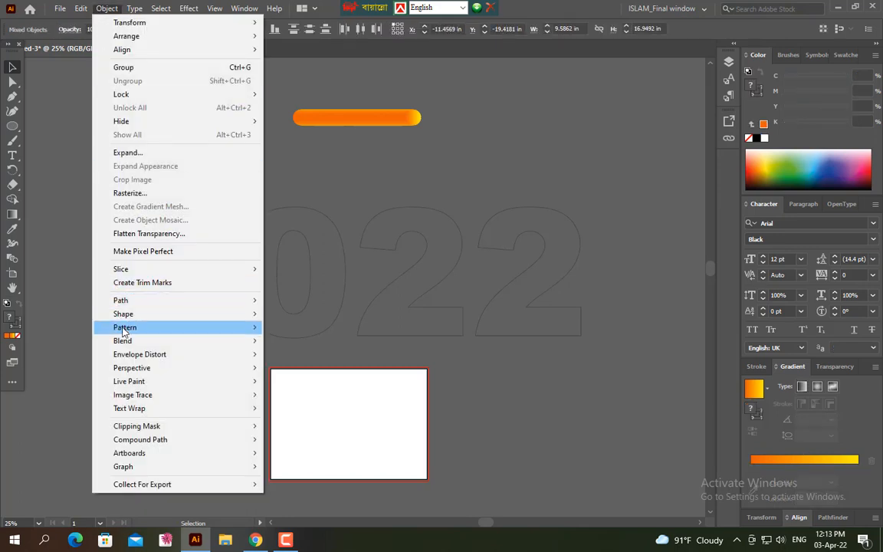
mouse_move(131, 339)
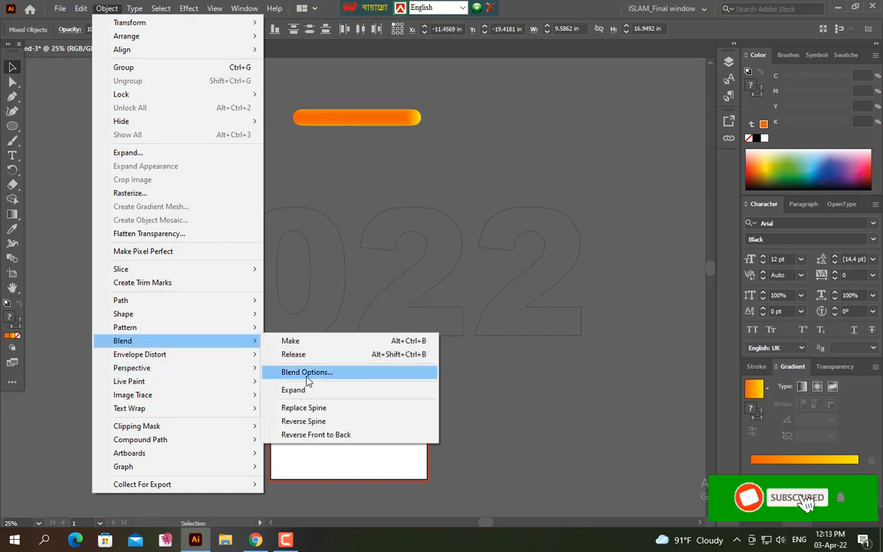
left_click(355, 416)
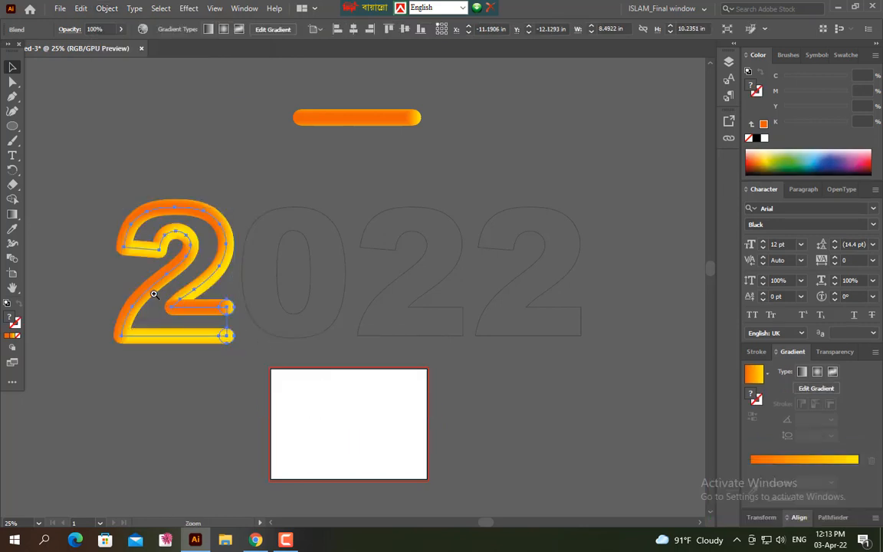
Step: Add two anchor points with the Pen tool on the open vertical segment at the 2's base to close the blend's gap
left_click_drag(153, 292, 305, 358)
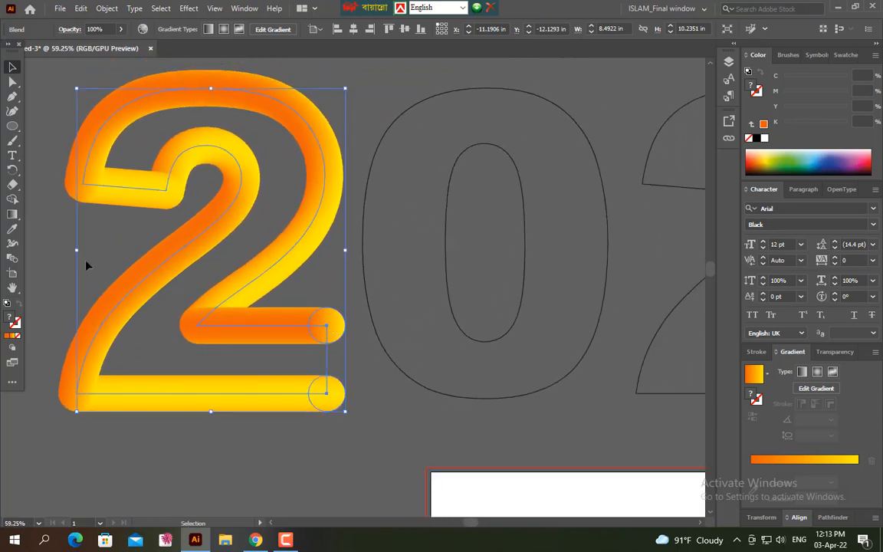
left_click(12, 96)
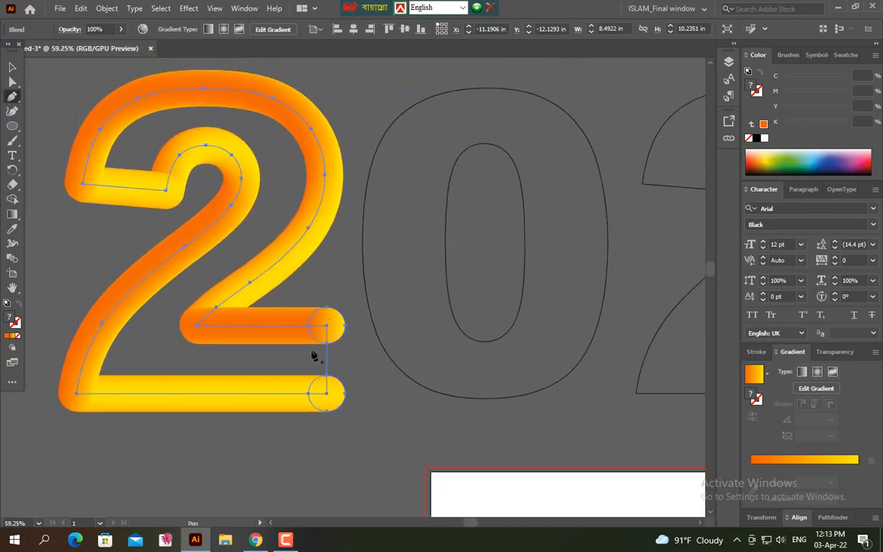
key("ctrl+j")
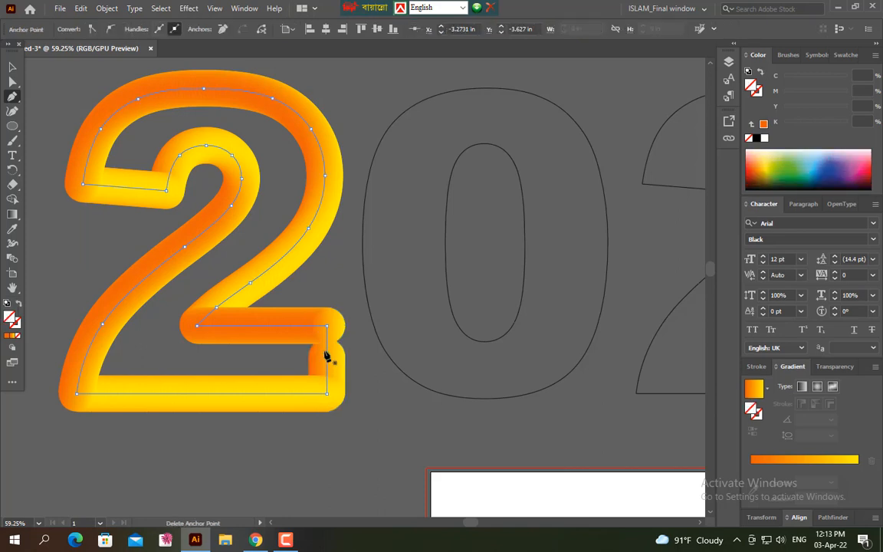
left_click(326, 332)
left_click(12, 67)
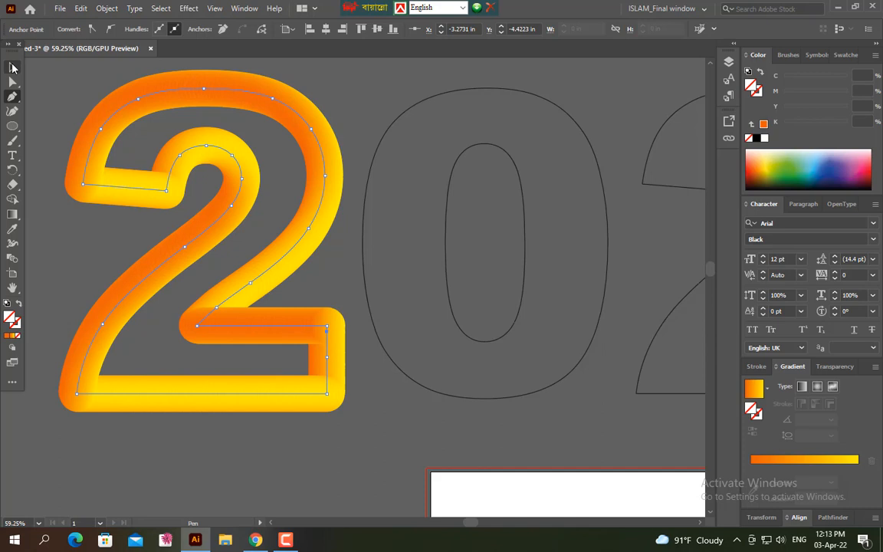
left_click(67, 98)
key("ctrl+minus")
key("ctrl+minus")
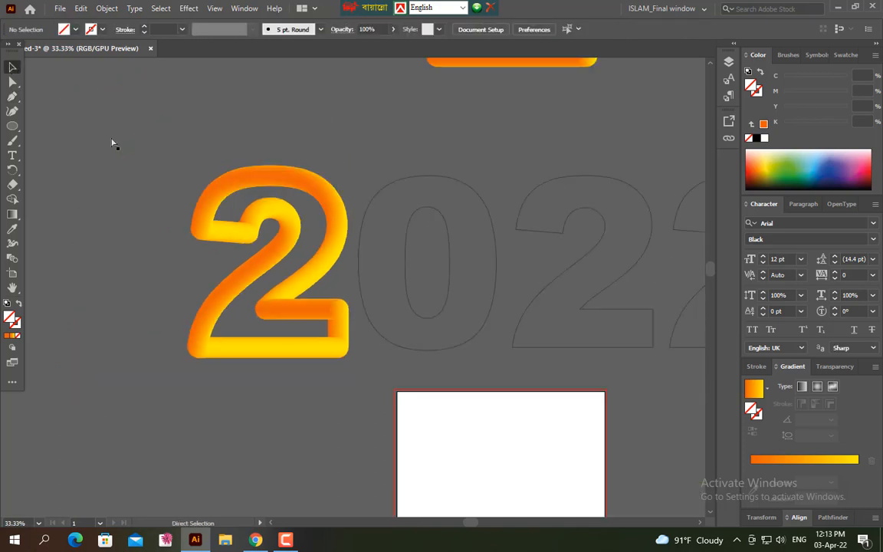
left_click(295, 178)
left_click(384, 154)
left_click(428, 177)
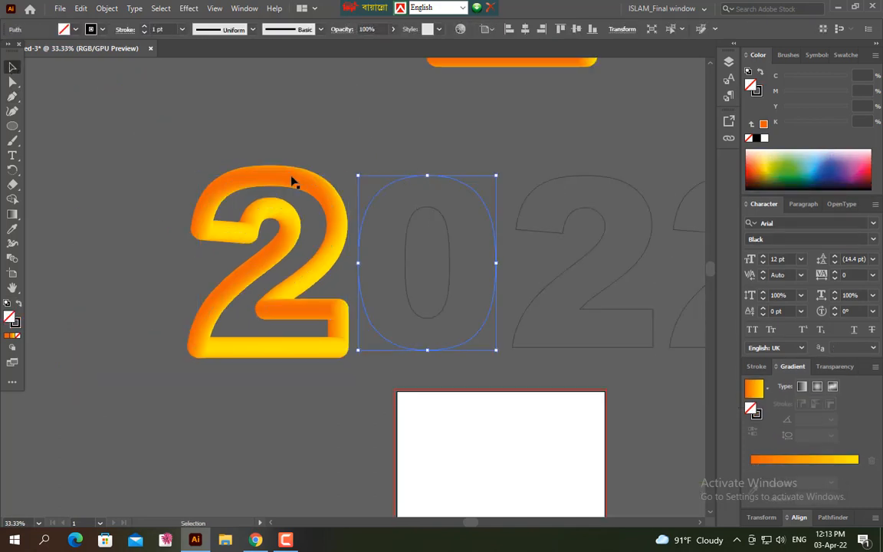
left_click(291, 177)
left_click(410, 148)
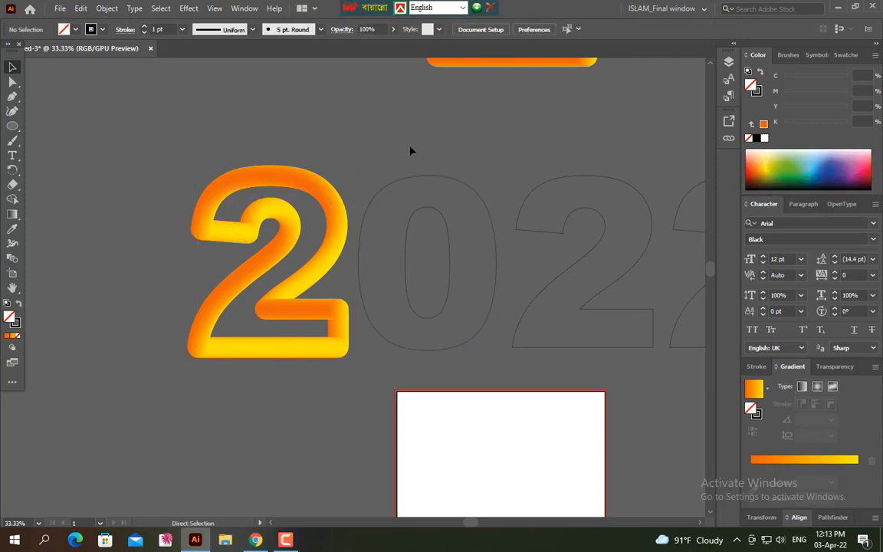
key("ctrl+minus")
key("ctrl+space")
left_click_drag(332, 235, 197, 282)
left_click_drag(198, 213, 235, 234)
left_click(281, 282)
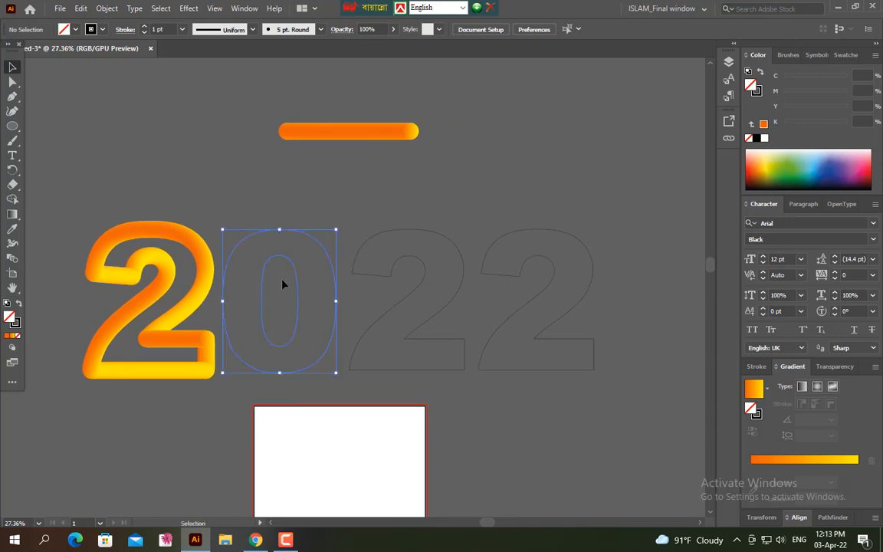
left_click(326, 134, "shift")
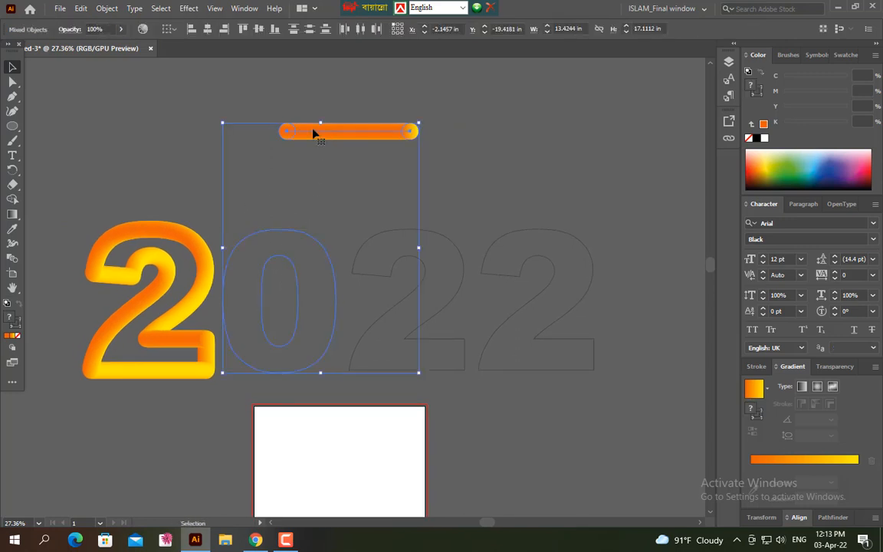
left_click(106, 9)
mouse_move(130, 316)
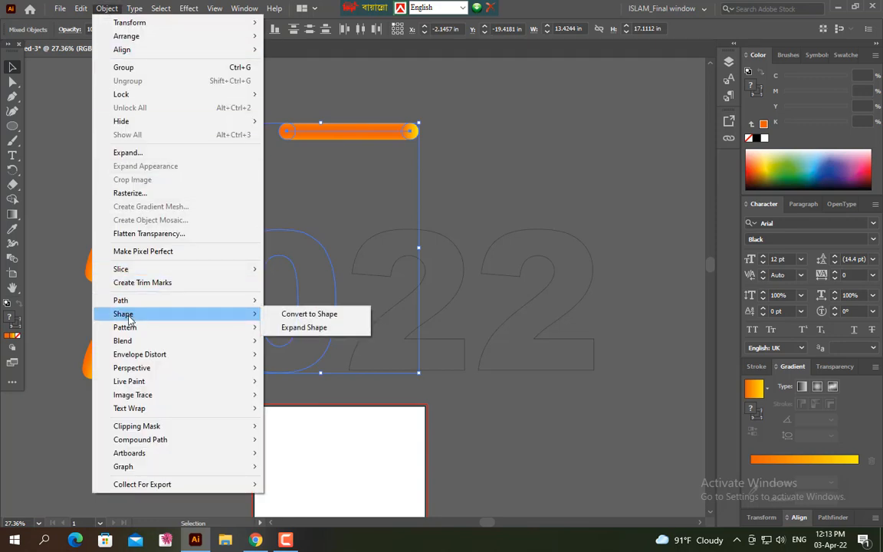
mouse_move(190, 343)
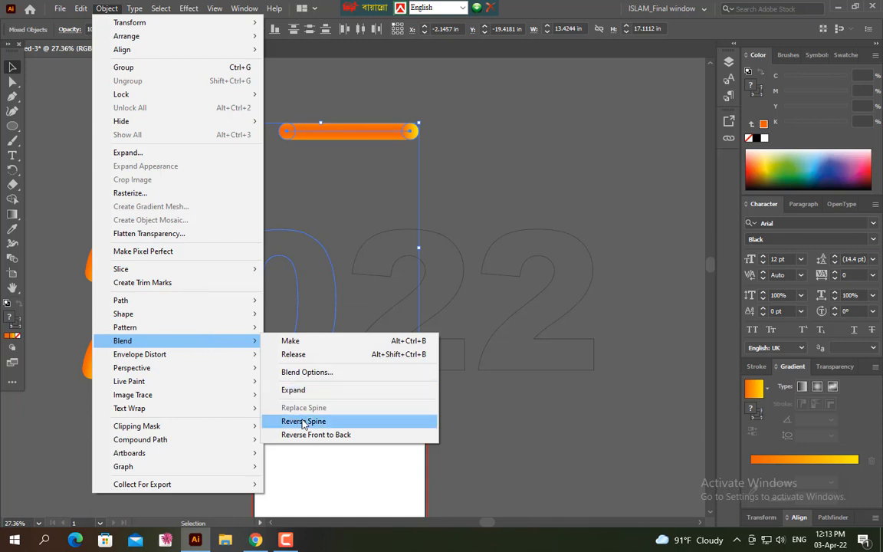
left_click(306, 205)
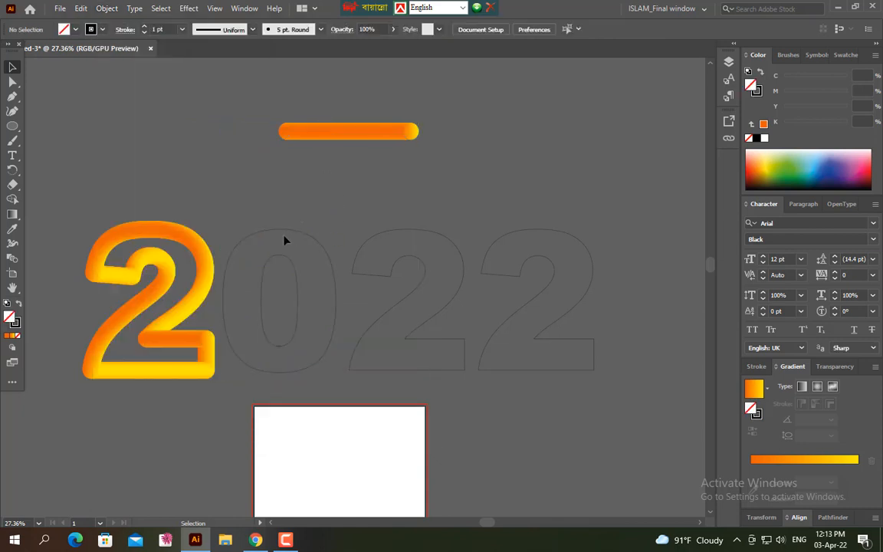
Step: Duplicate the blended orange bar and shift both copies so they sit side by side above the digits
left_click(281, 230)
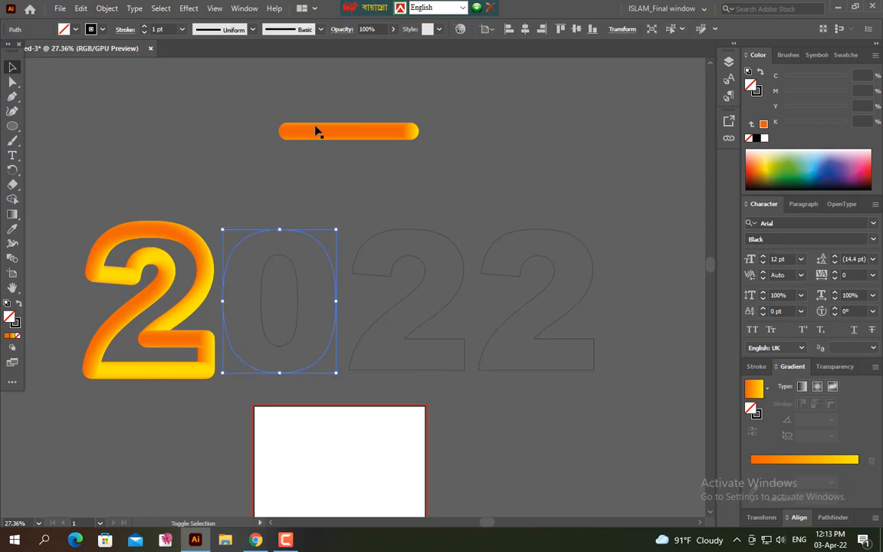
left_click(338, 135)
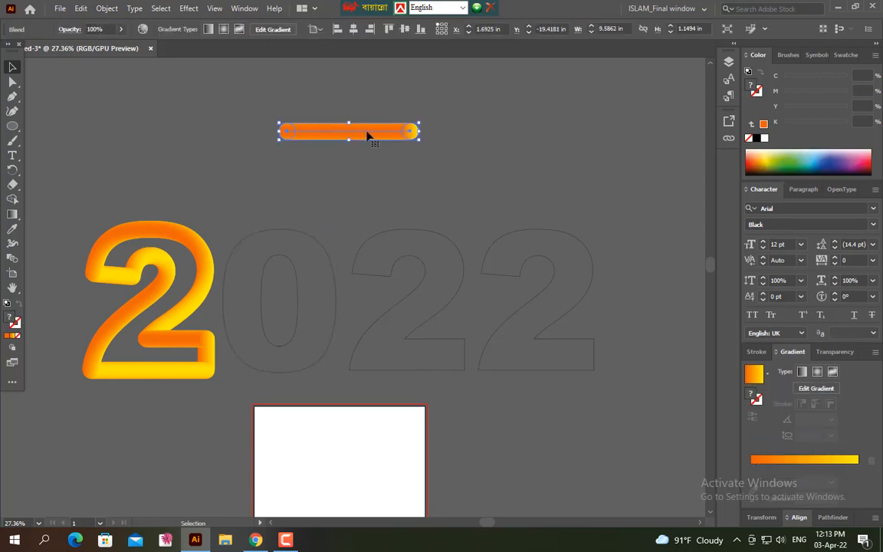
left_click_drag(360, 136, 171, 135)
left_click(296, 136, "shift")
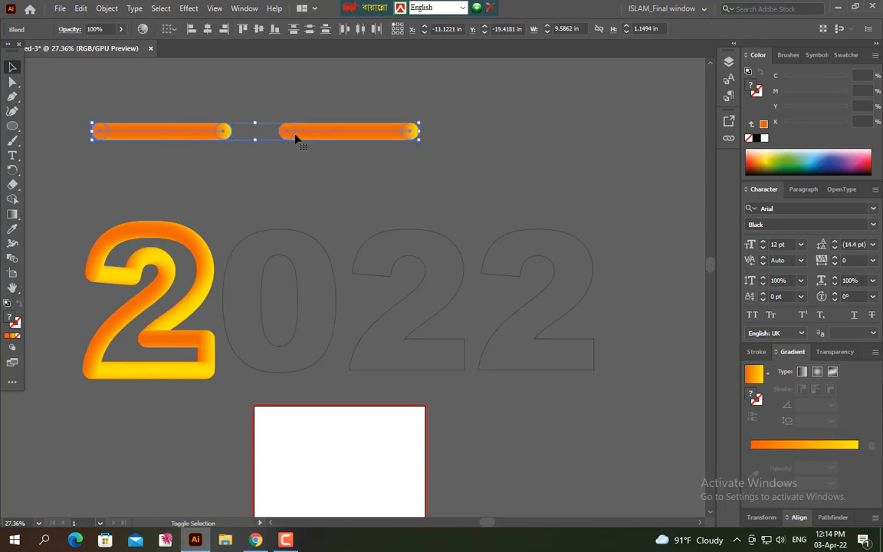
left_click_drag(377, 138, 481, 137)
left_click(275, 210)
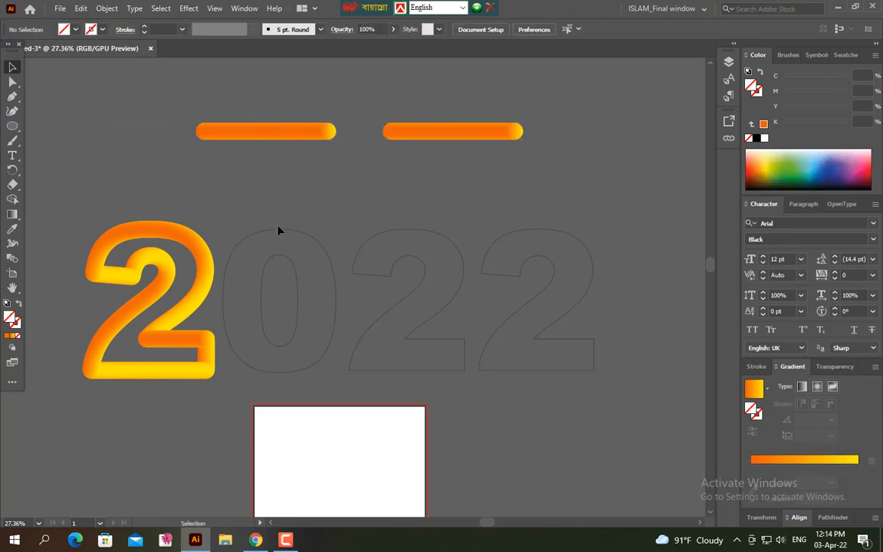
Step: Replace the spine of the orange bar directly above the 0 with the 0's outer outline
left_click(278, 229)
left_click(280, 262)
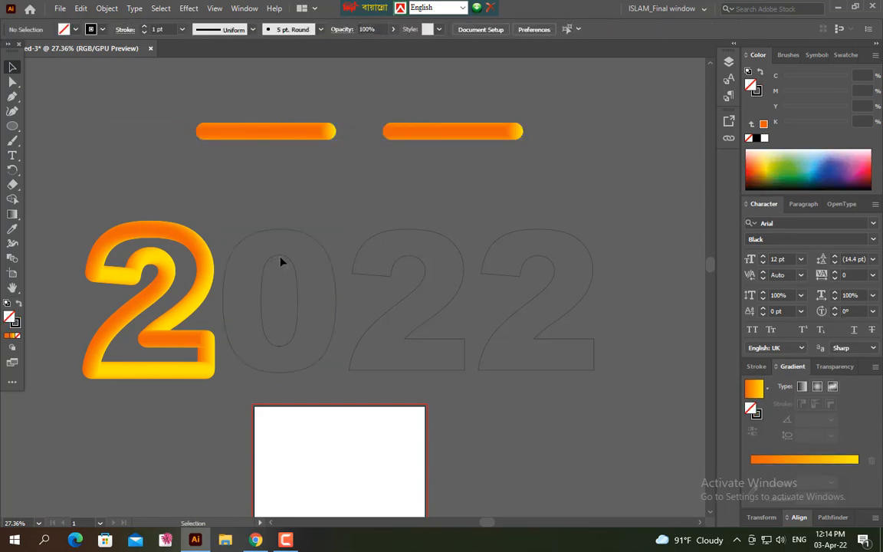
left_click(282, 259)
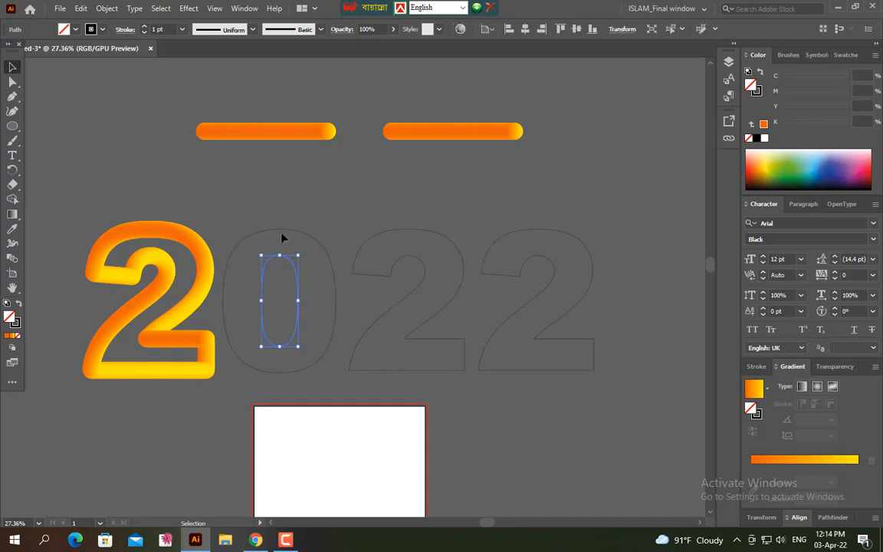
left_click(283, 232)
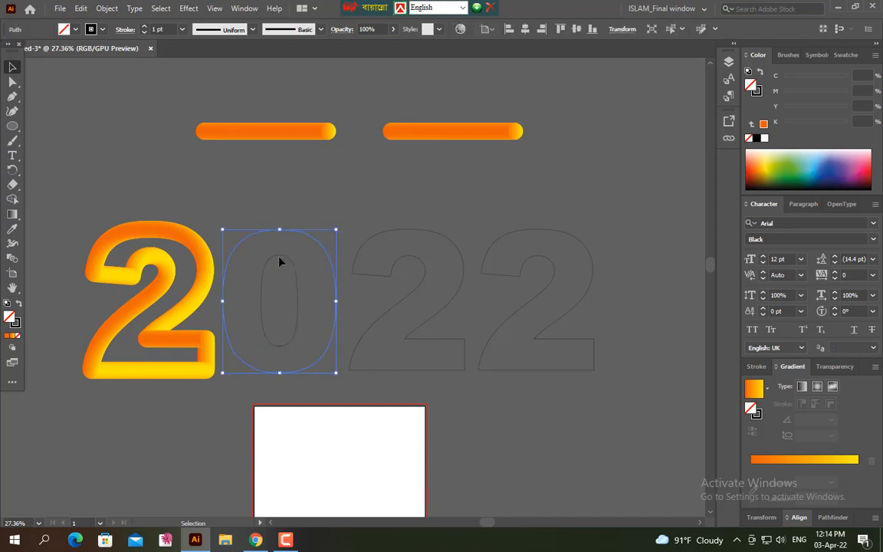
left_click(279, 257)
left_click(280, 255)
left_click(284, 237)
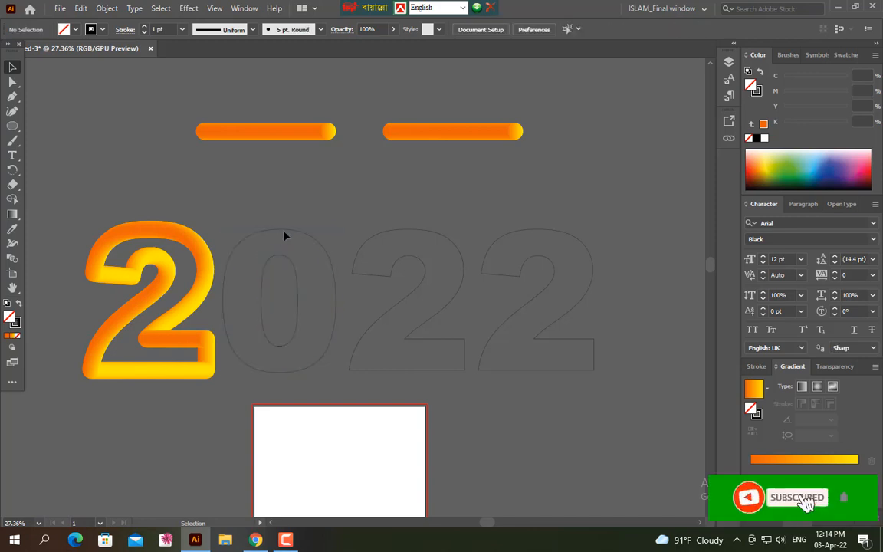
left_click(292, 240)
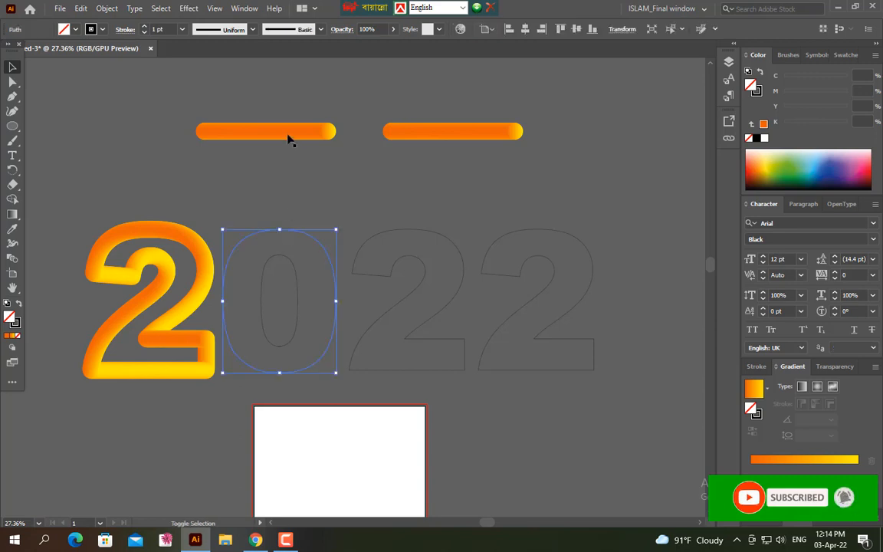
left_click(289, 134, "shift")
left_click(107, 8)
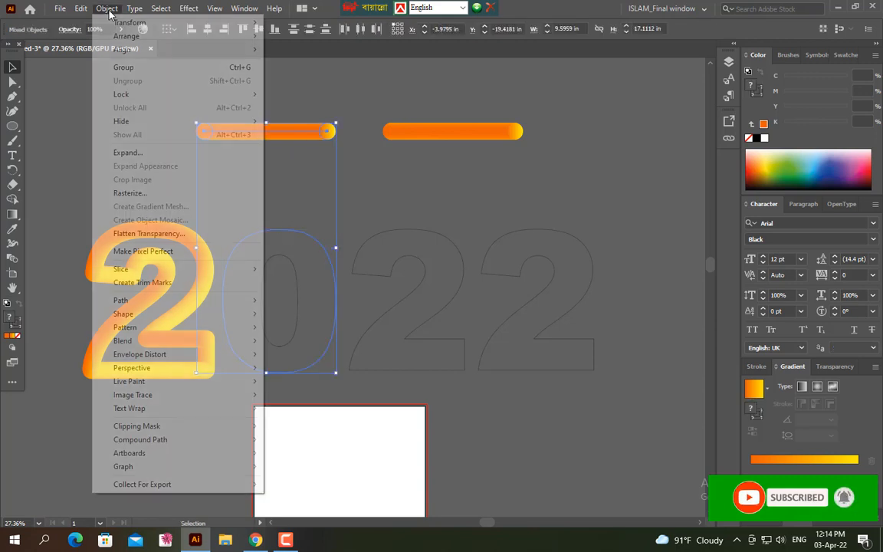
mouse_move(154, 343)
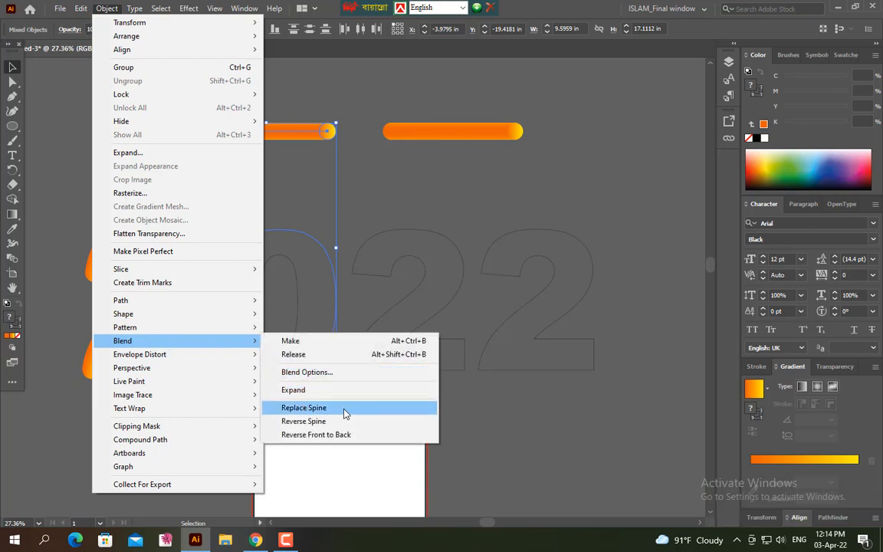
left_click(304, 407)
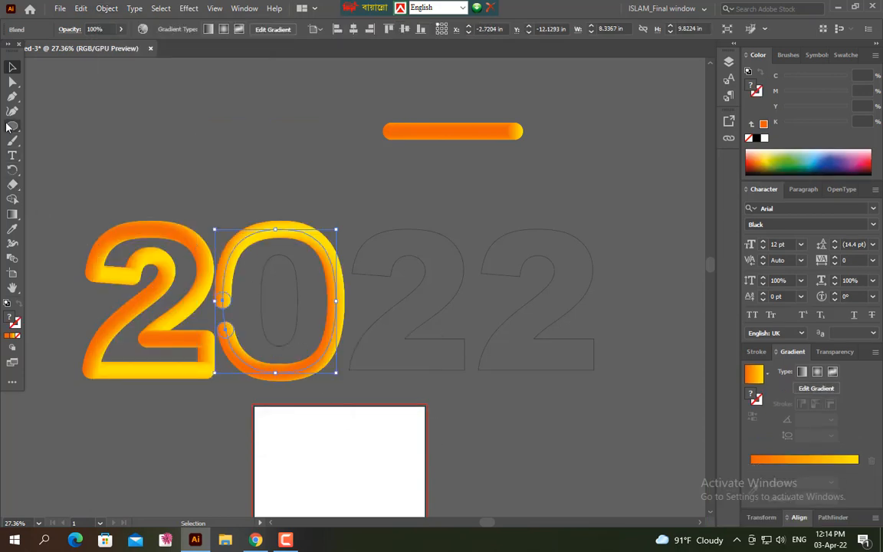
Step: Add anchor points with the Pen tool on the open segment of the 0's outer ring to close the blend's gap
left_click(13, 100)
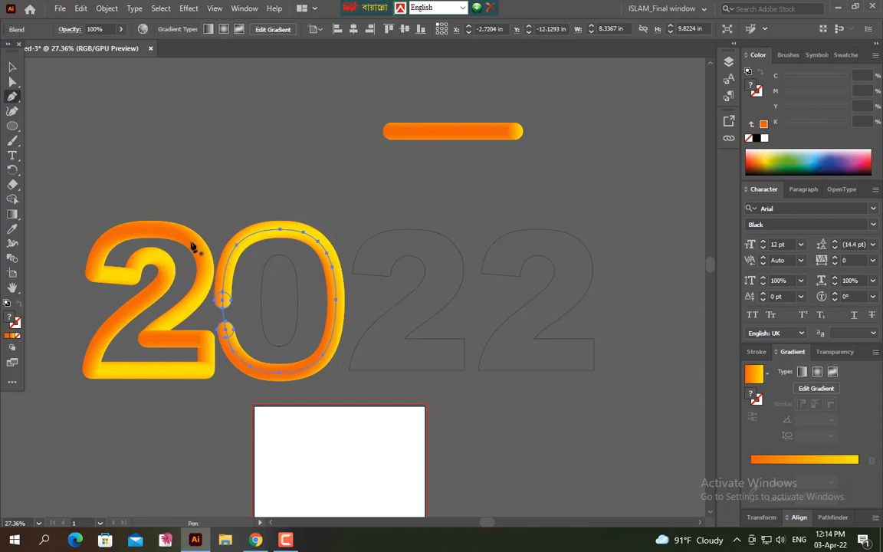
left_click(223, 313)
key("ctrl+z")
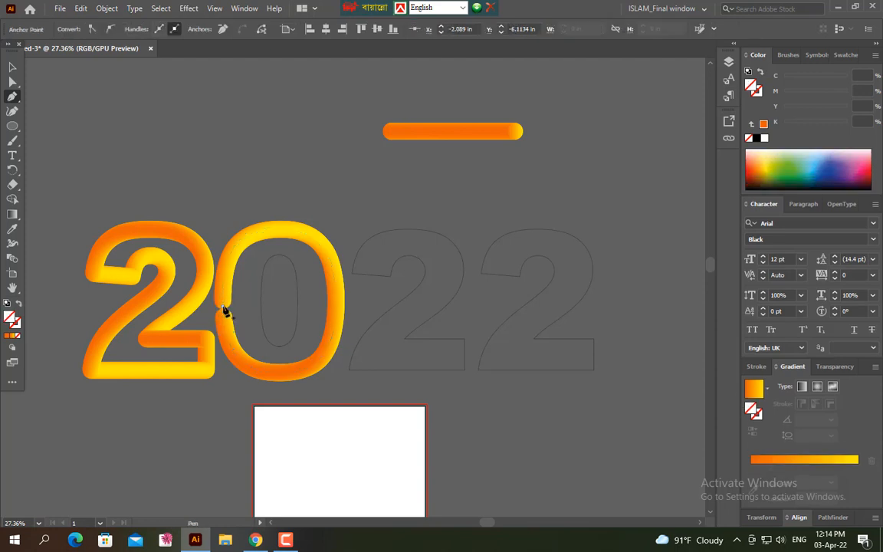
left_click(226, 315, "ctrl")
left_click_drag(212, 297, 455, 402)
key("ctrl+z")
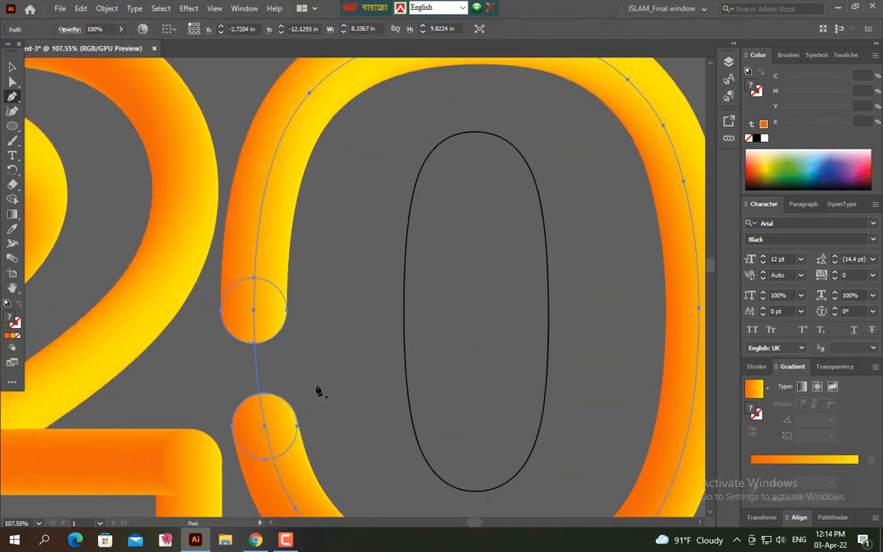
left_click(256, 363)
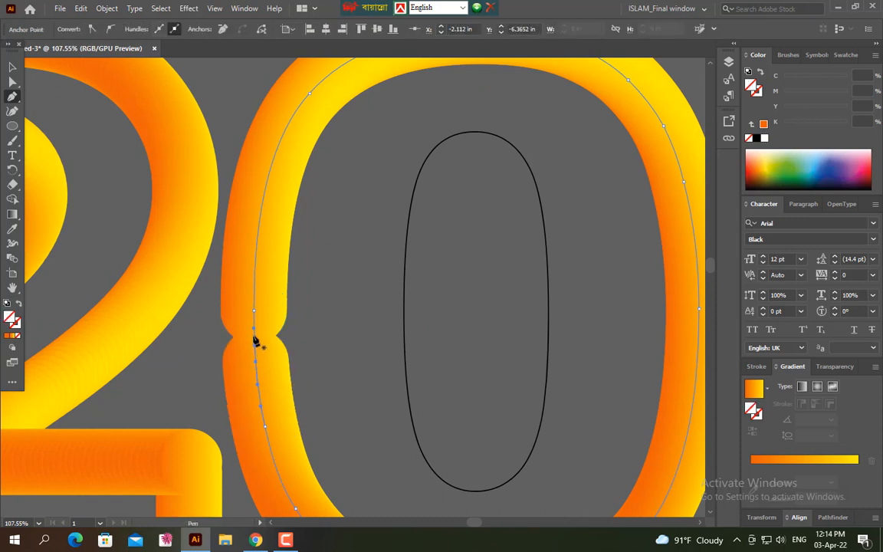
left_click(253, 334)
key("ctrl+z")
key("ctrl+z")
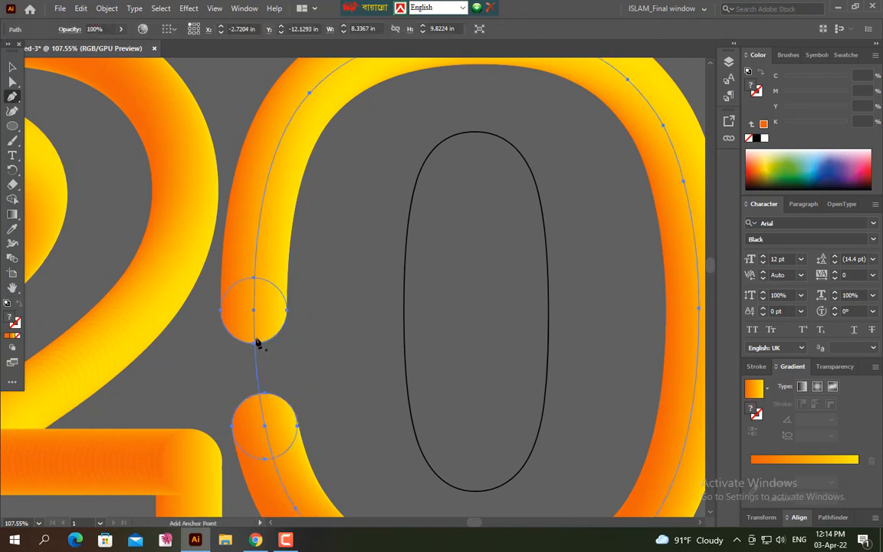
left_click(256, 331)
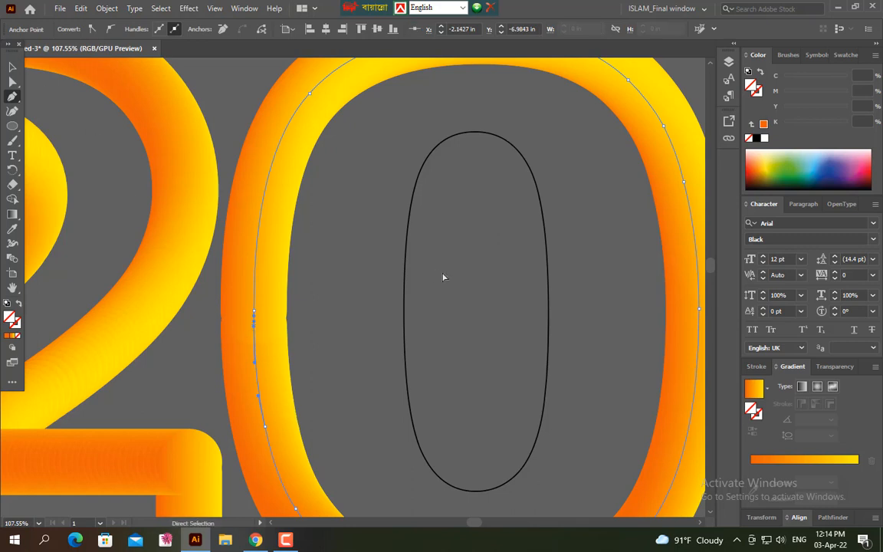
Step: Move the remaining orange bar so it sits directly above the 0
key("ctrl+minus")
key("ctrl+minus")
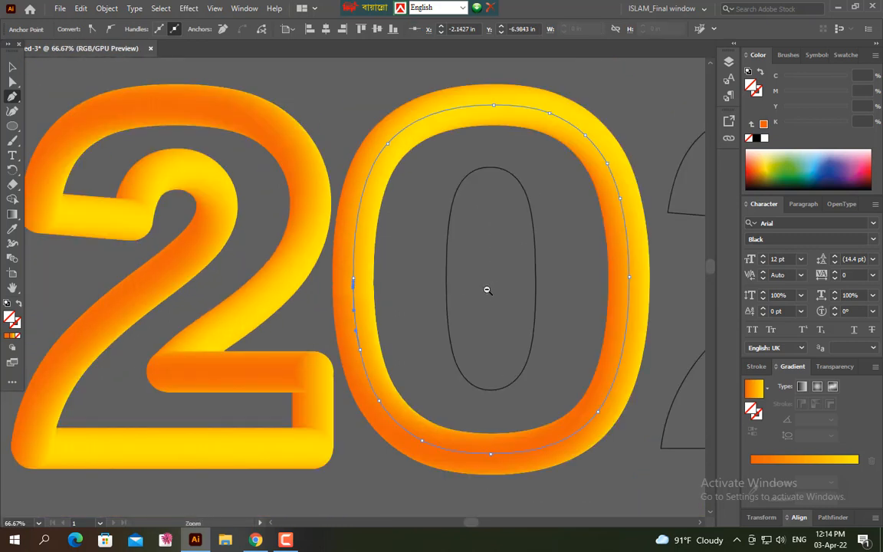
scroll(494, 298, "up", 2)
scroll(499, 298, "down", 5)
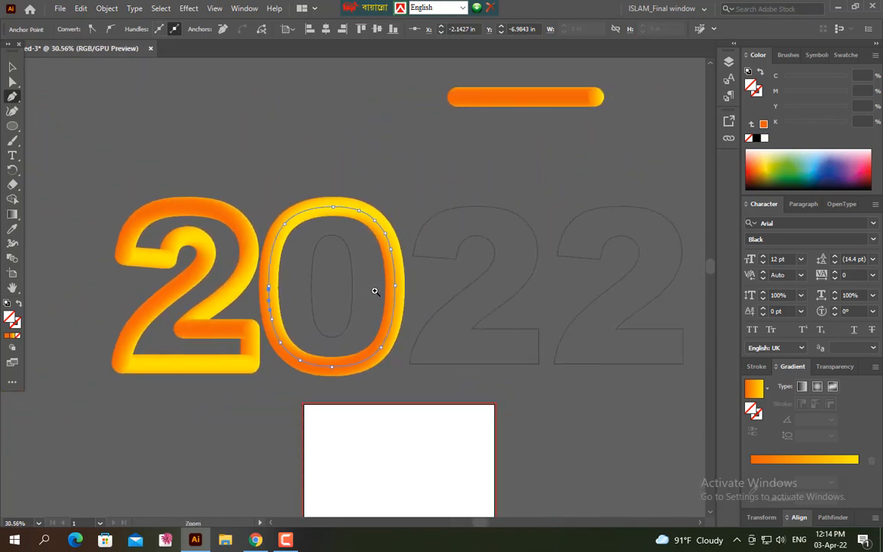
scroll(374, 292, "down", 3)
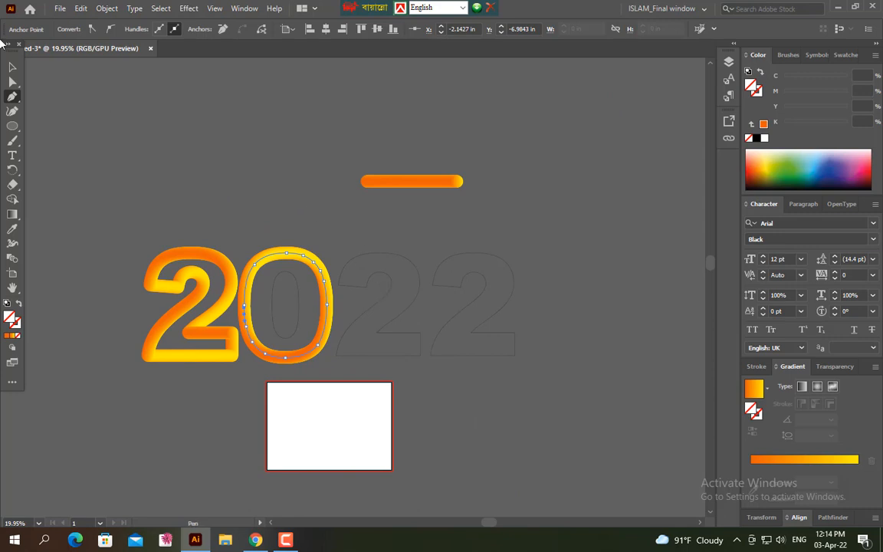
left_click(12, 67)
left_click(245, 112)
left_click(439, 186)
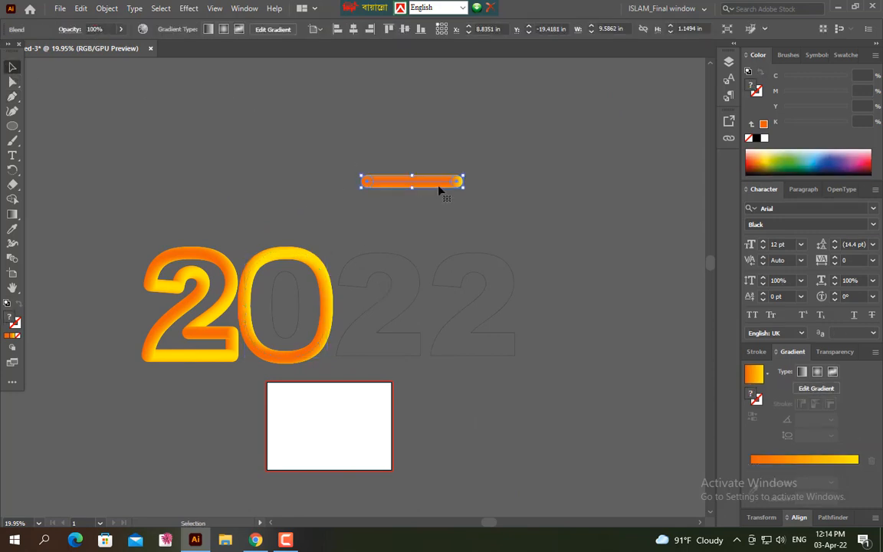
left_click_drag(314, 188, 311, 189)
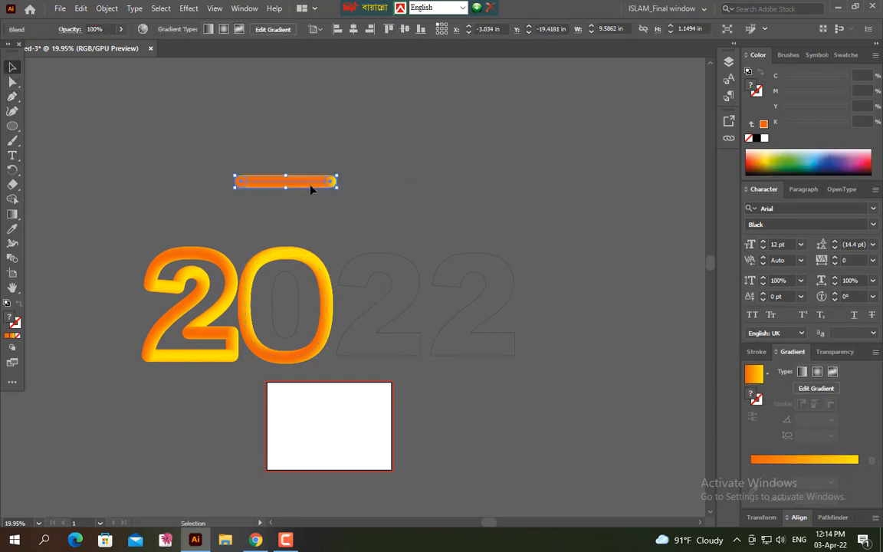
Step: Replace the spine of the remaining orange bar with the inner outline of the 0
left_click(288, 278, "shift")
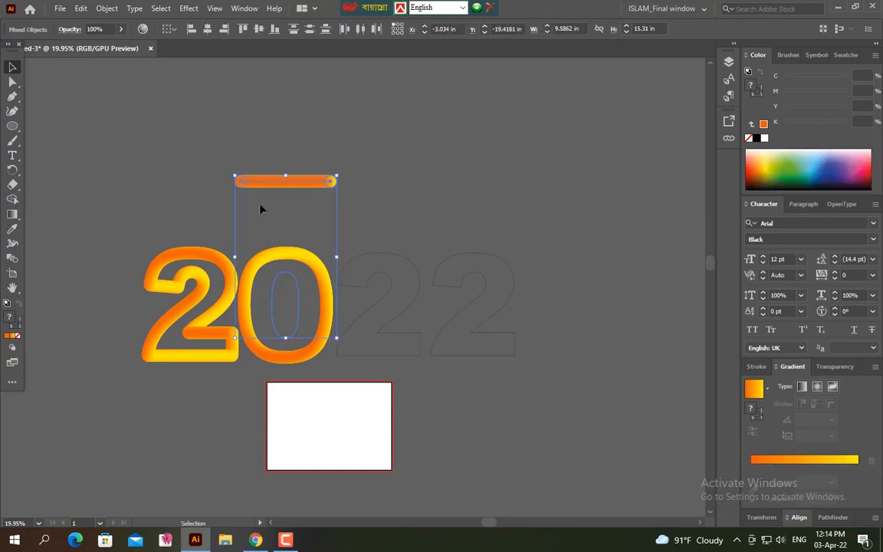
left_click(106, 9)
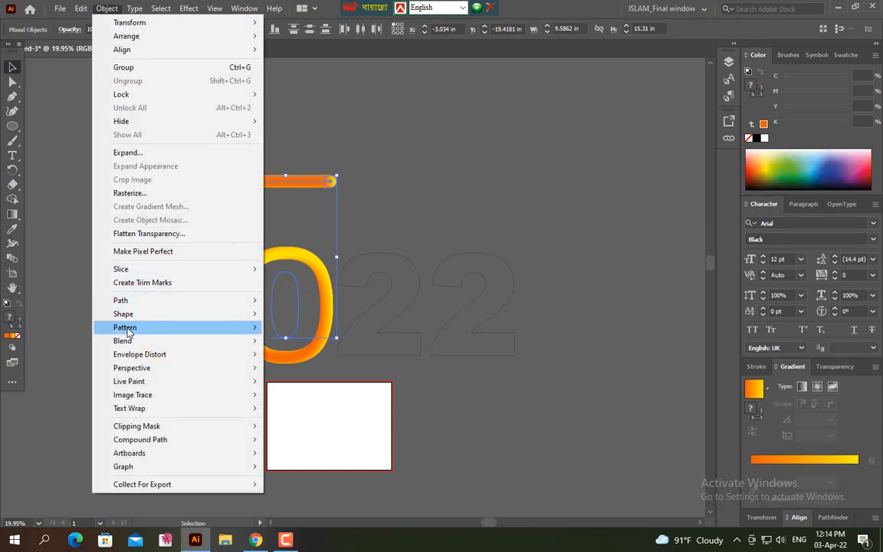
mouse_move(160, 341)
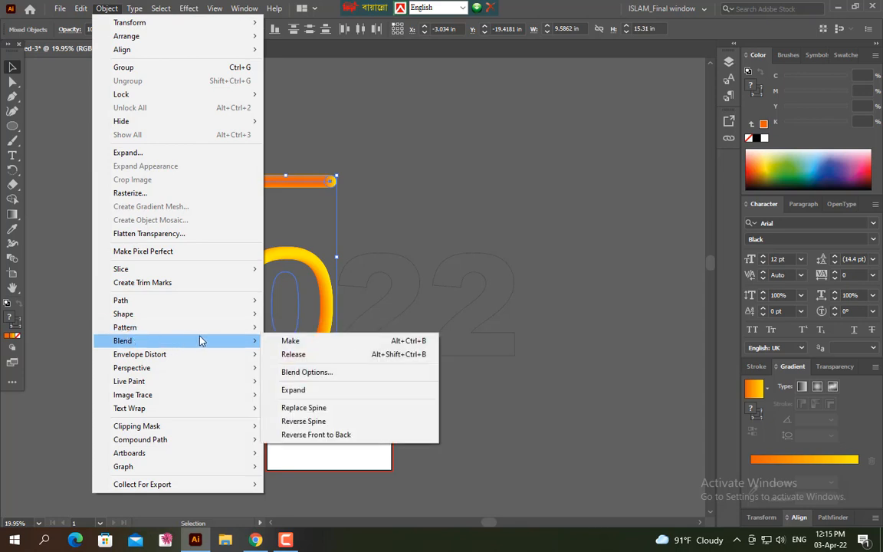
left_click(339, 416)
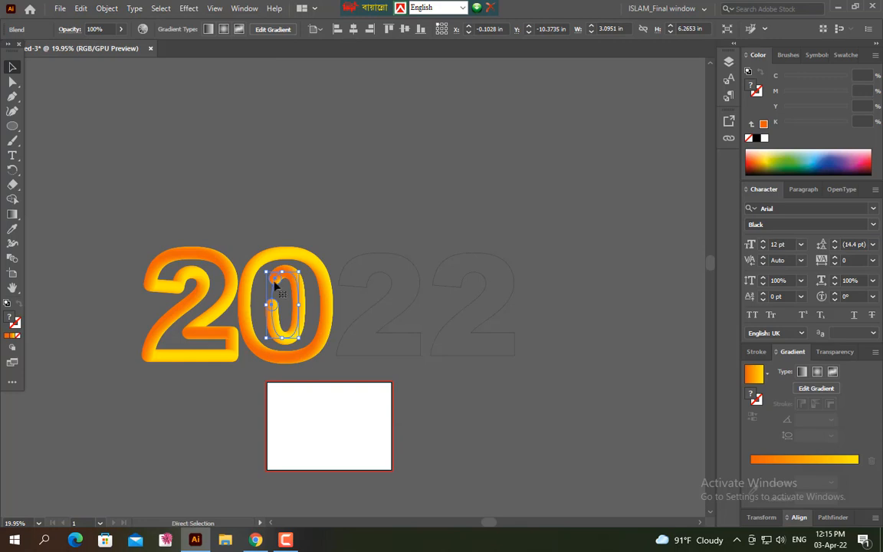
Step: Add anchor points with the Pen tool on the open segment of the 0's inner ring to close the blend's gap
left_click_drag(274, 276, 552, 404)
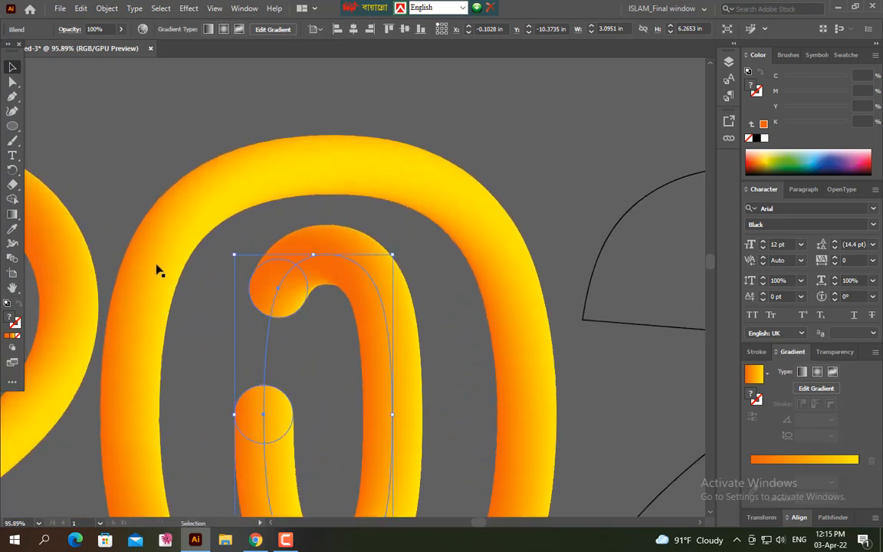
left_click(13, 97)
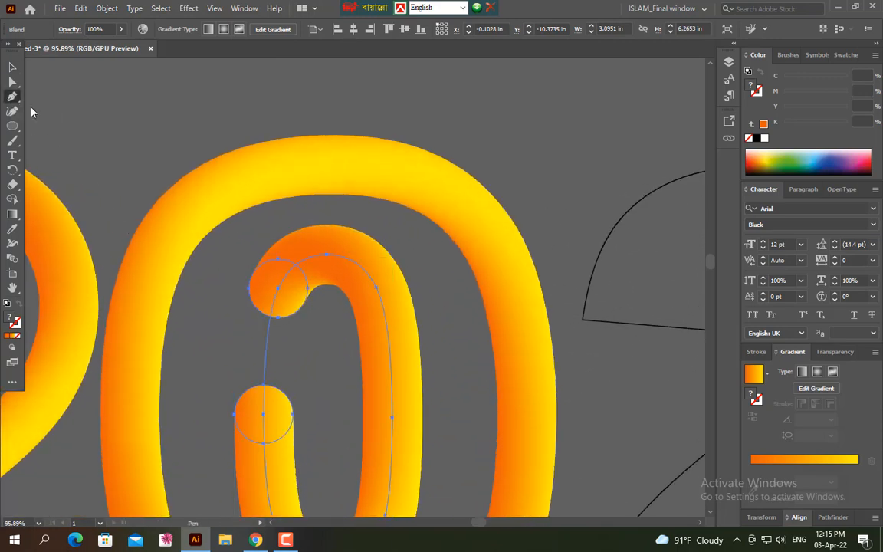
left_click(273, 305)
key("ctrl+z")
left_click(264, 412)
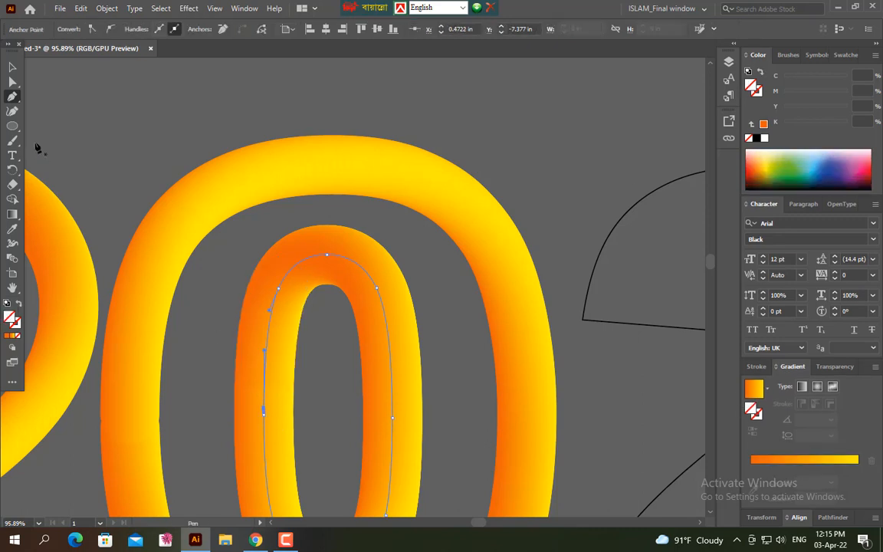
Step: Duplicate the gradient-blended first 2 onto the outlines of the third and fourth digits of 2022
left_click(12, 66)
left_click(118, 91)
key("ctrl+minus")
key("ctrl+minus")
key("ctrl+minus")
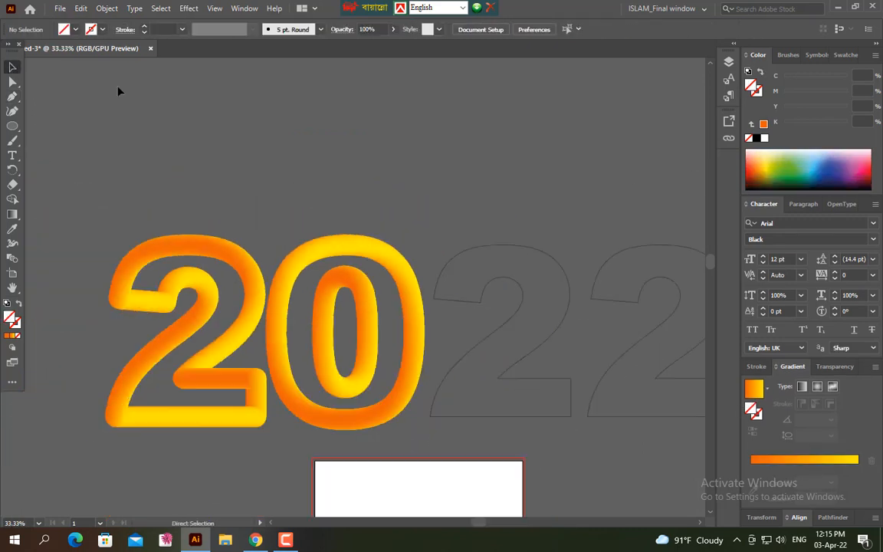
left_click_drag(374, 263, 331, 221)
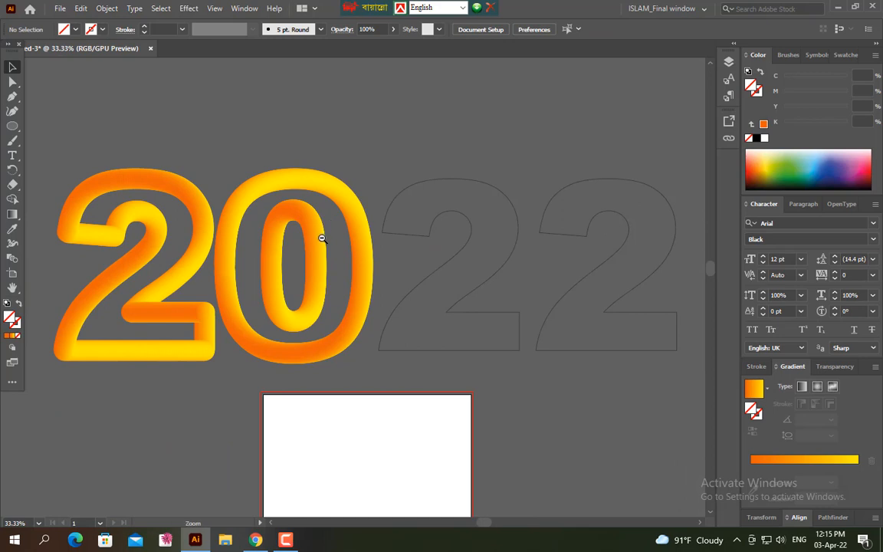
scroll(325, 238, "down", 4)
left_click_drag(445, 272, 378, 274)
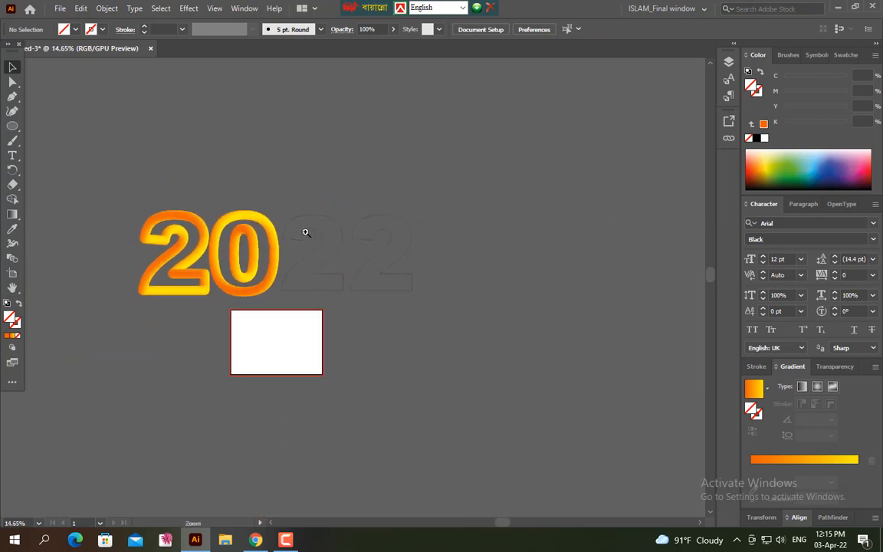
left_click_drag(280, 226, 390, 333)
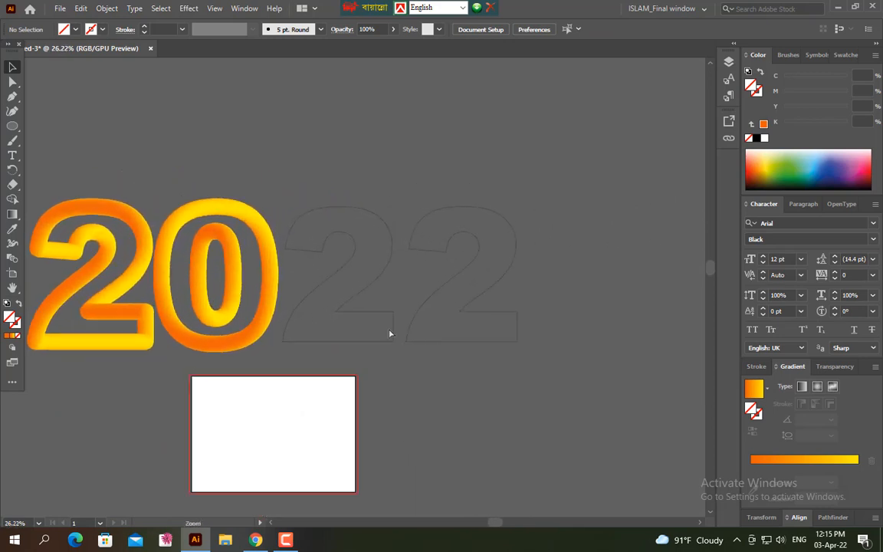
left_click_drag(254, 278, 273, 255)
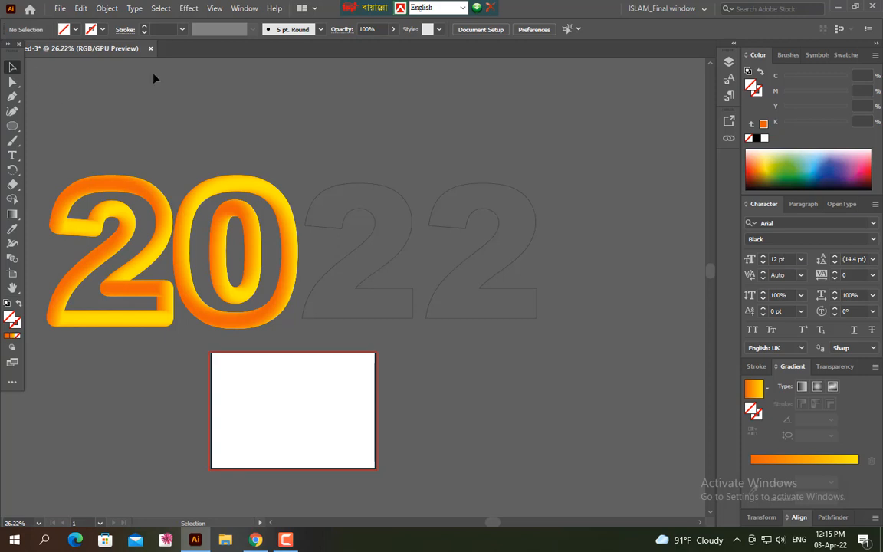
left_click(102, 296)
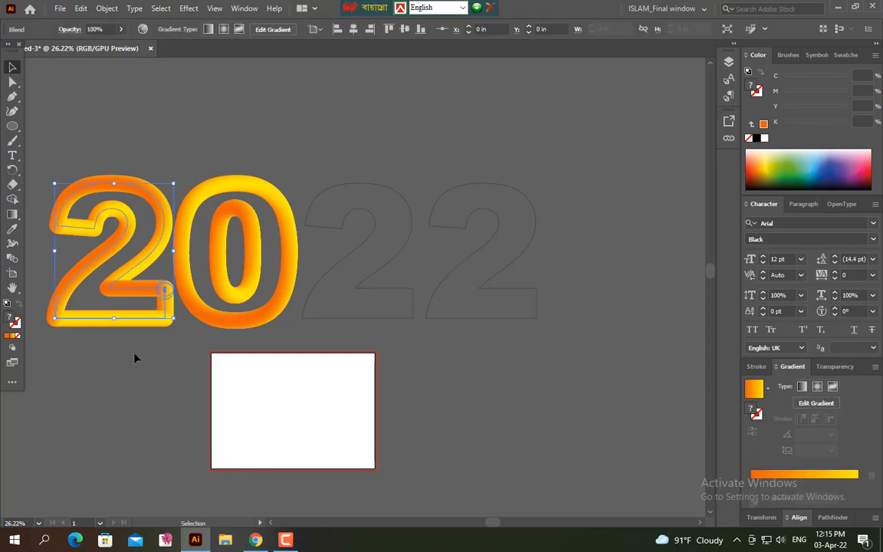
left_click_drag(115, 288, 488, 306)
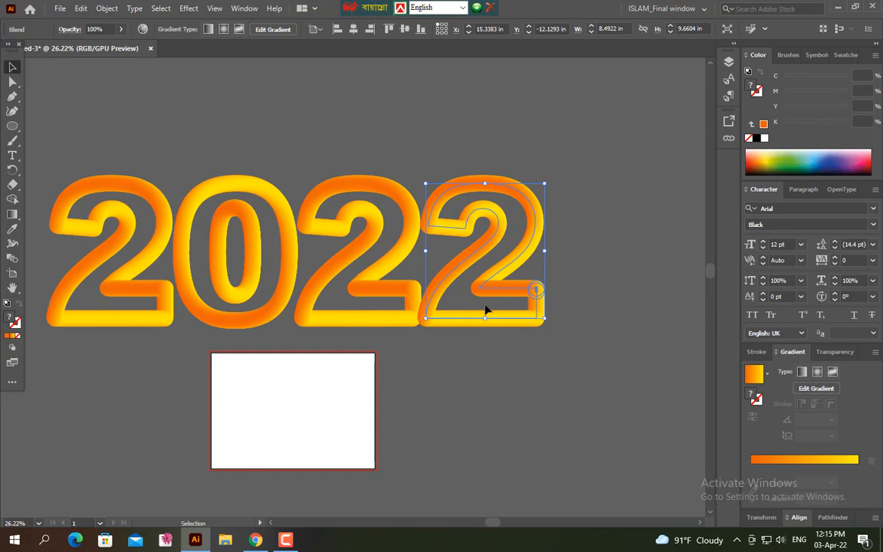
Step: Nudge the blended last 2 horizontally away from the third digit so the two no longer touch
key("Right")
key("Right")
key("Right")
key("Right")
key("Right")
key("Right")
key("Right")
key("Right")
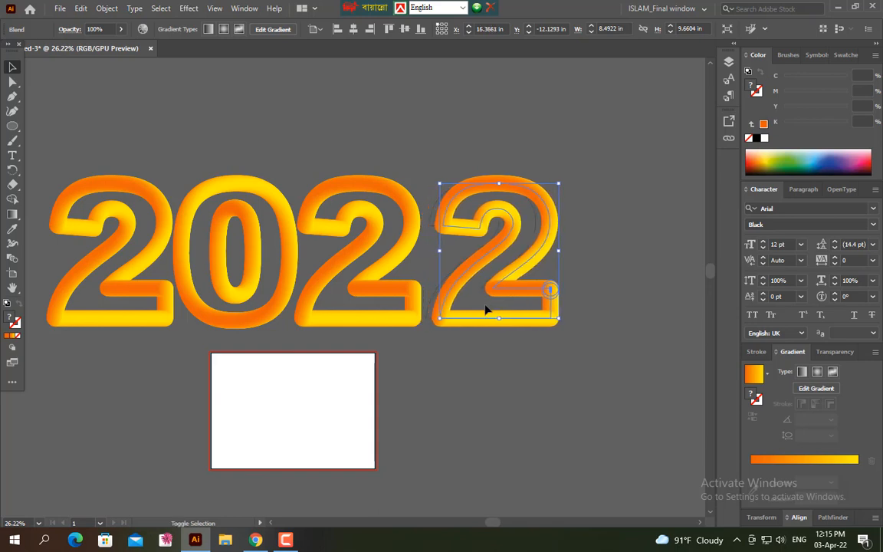
key("Right")
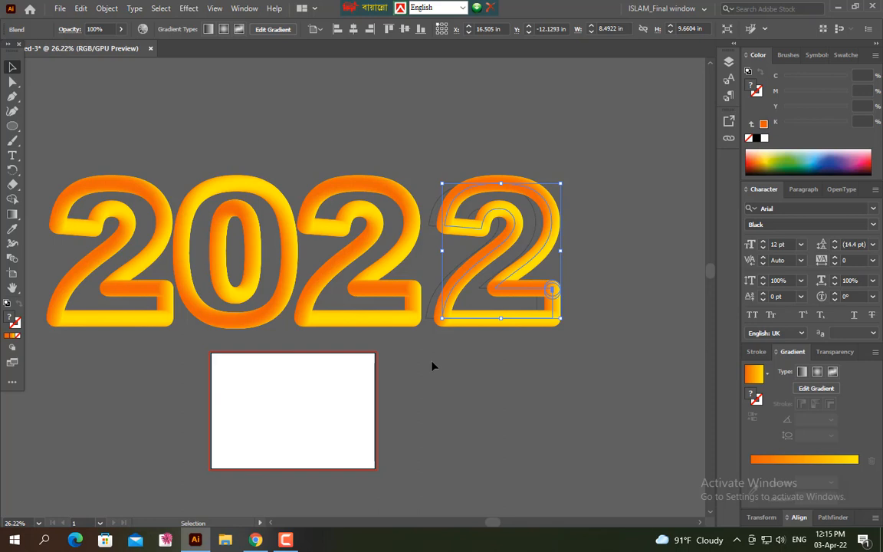
Step: Nudge the third and fourth blended digits together slightly away from the 0
left_click(410, 319, "shift")
key("Right")
key("Right")
key("Right")
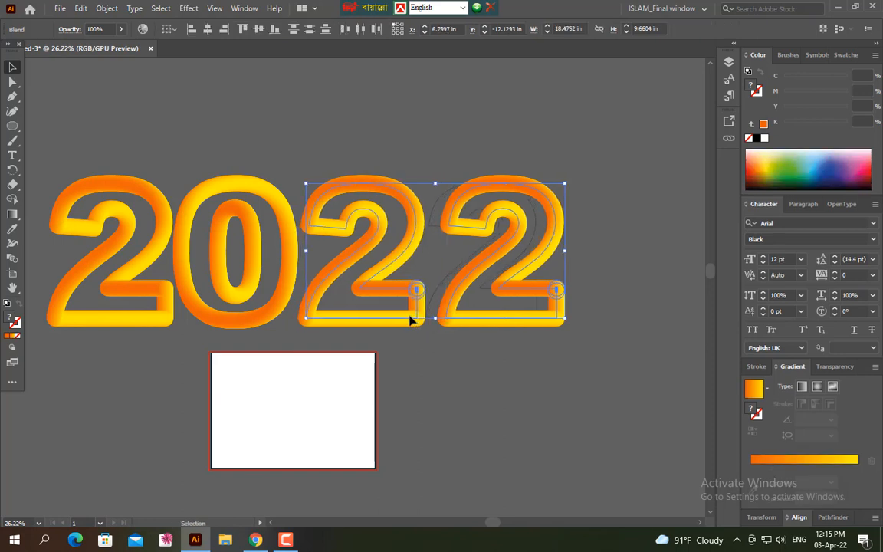
Step: Group the inner and outer rings of the 0 and nudge the group to the right, centring it between its neighbouring digits
left_click(242, 323)
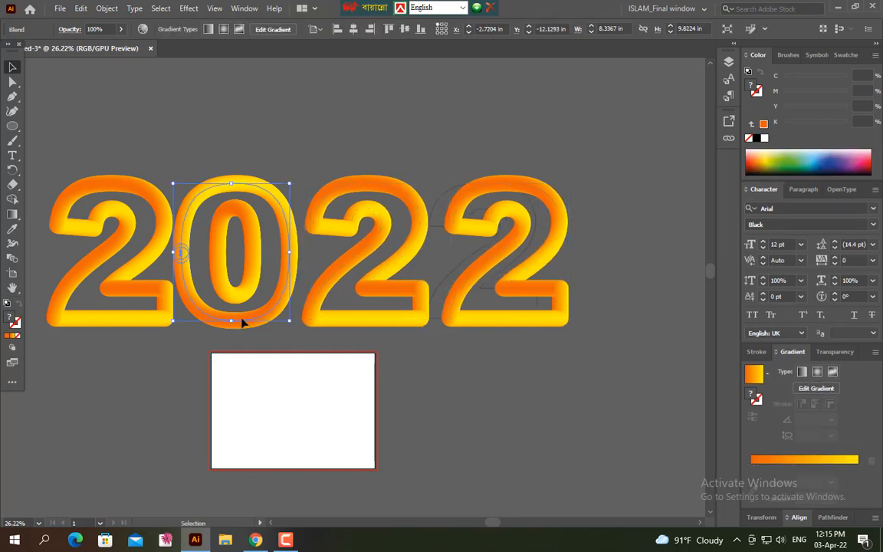
left_click(238, 360)
left_click(221, 257)
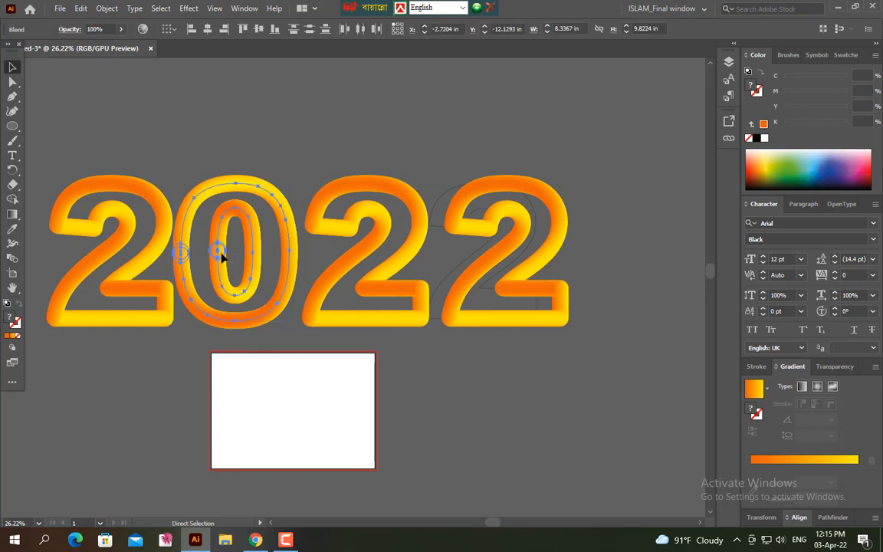
left_click(228, 351)
left_click(238, 297)
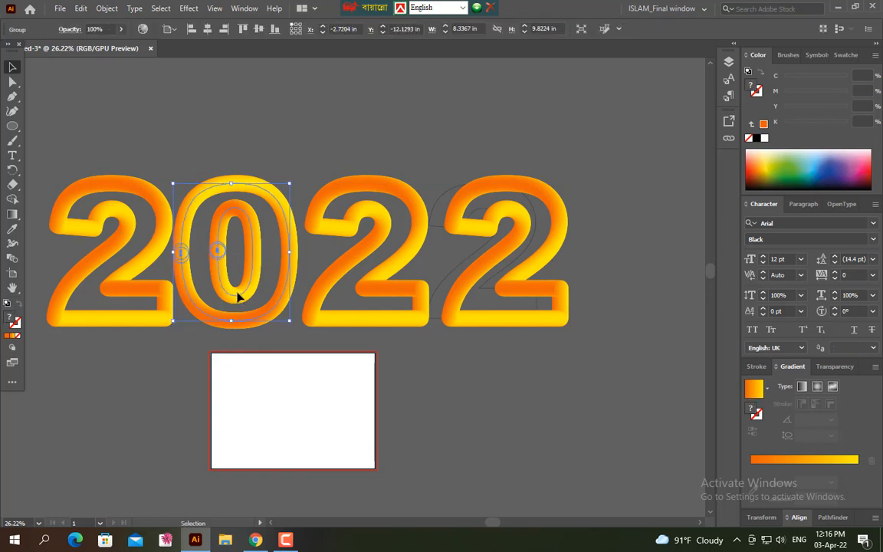
key("Right")
key("Right")
key("Right")
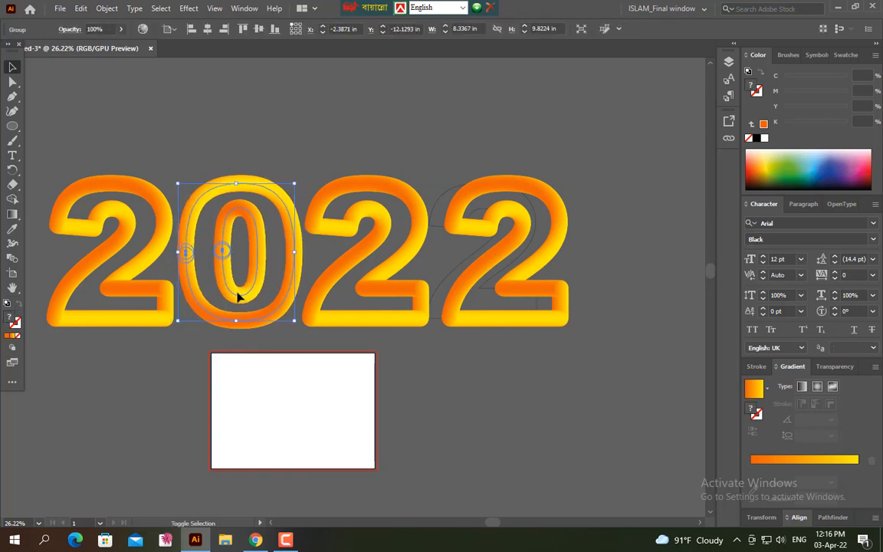
left_click(227, 118)
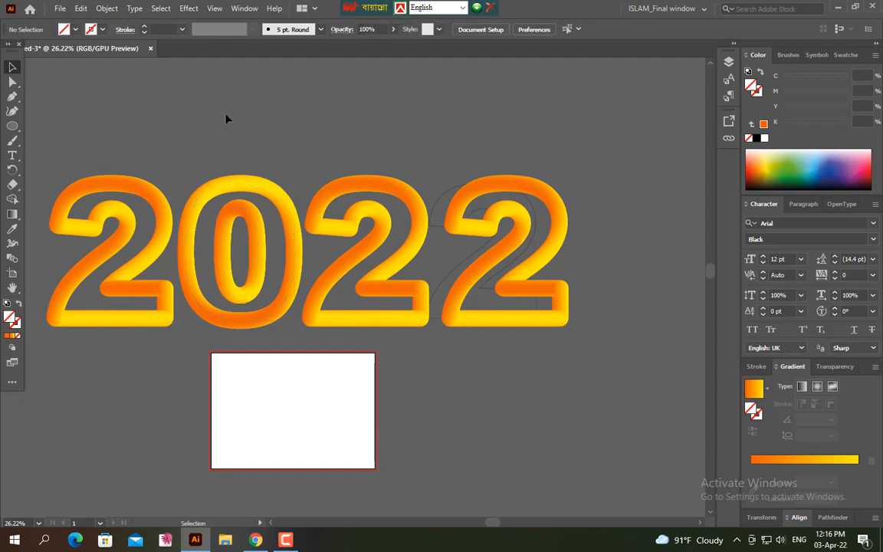
scroll(288, 264, "down", 1)
left_click_drag(288, 264, 291, 251)
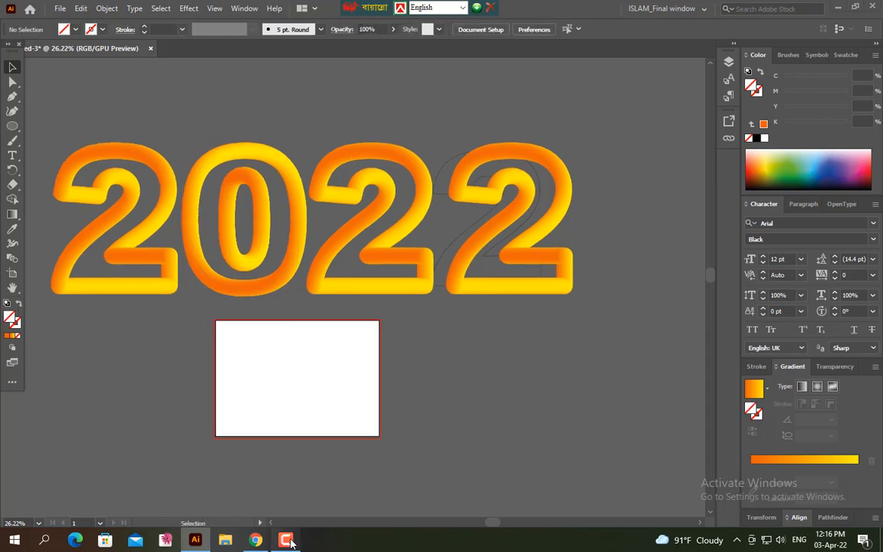
left_click(287, 539)
left_click(820, 489)
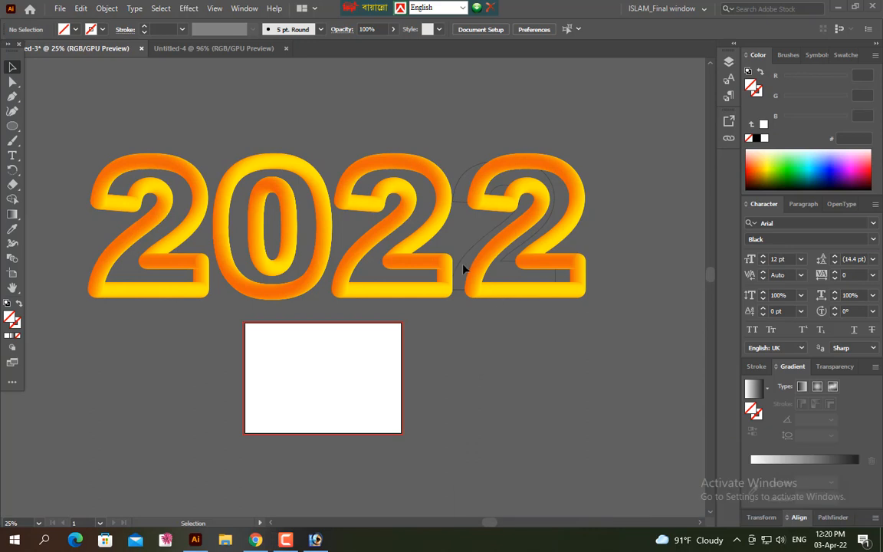
Step: Delete the leftover black outline path of the last 2
left_click(469, 257)
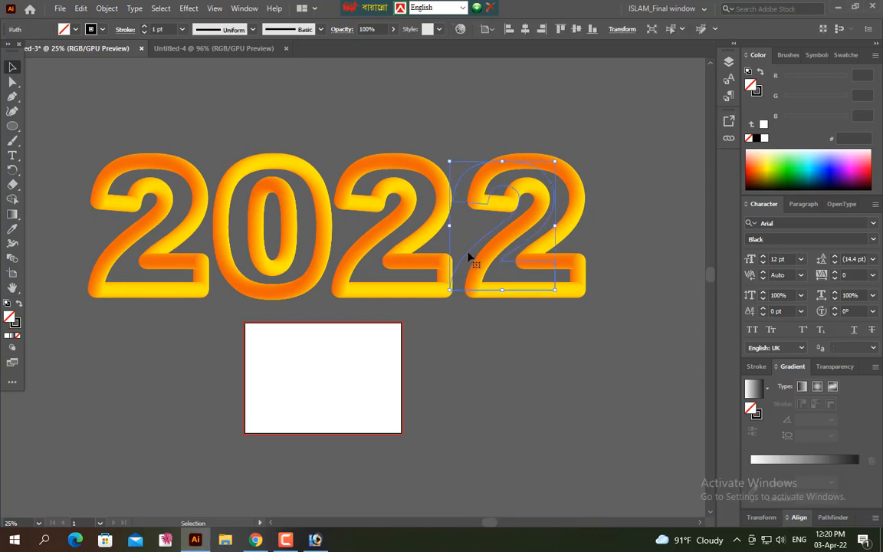
left_click(408, 256)
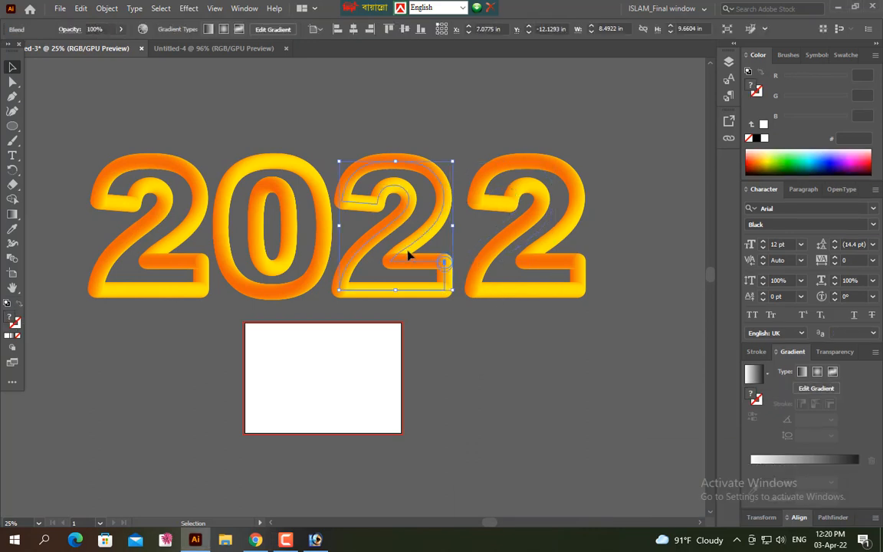
key("a")
key("ctrl+y")
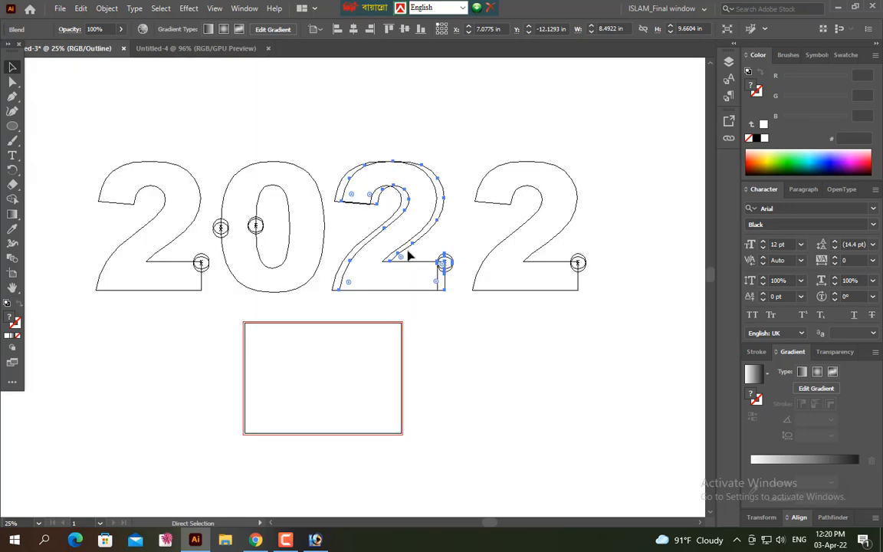
key("ctrl+y")
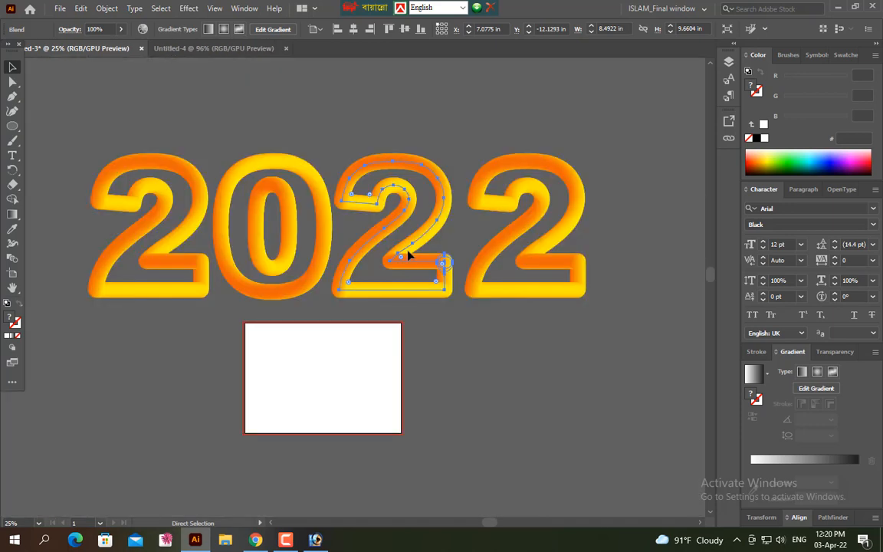
key("v")
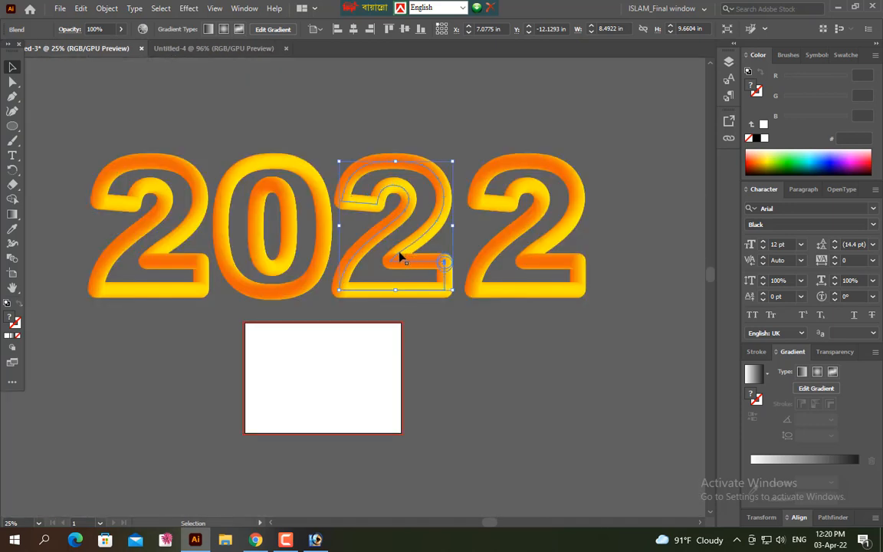
key("a")
key("Delete")
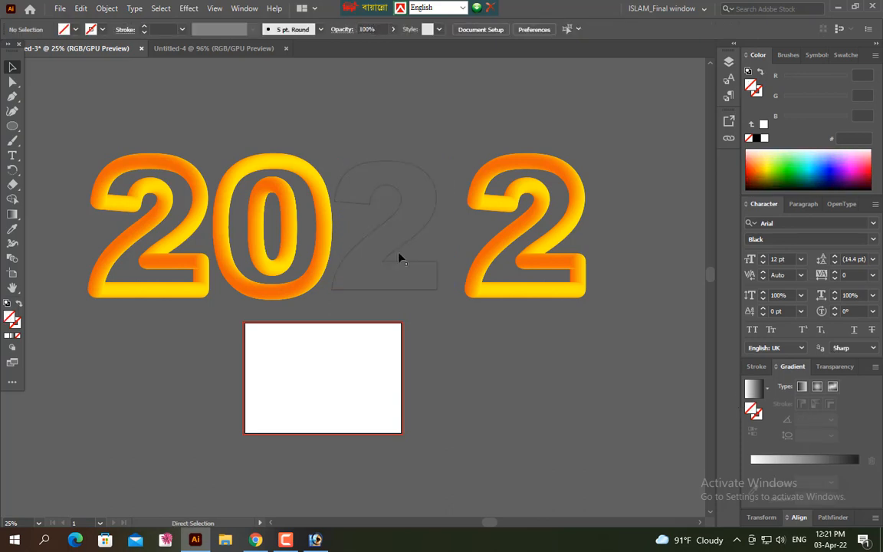
key("v")
key("Delete")
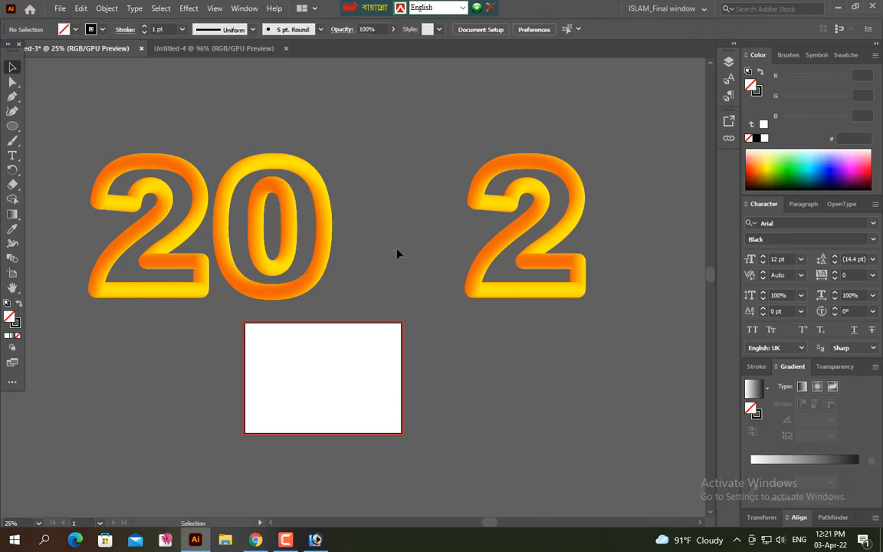
key("ctrl+z")
key("ctrl+z")
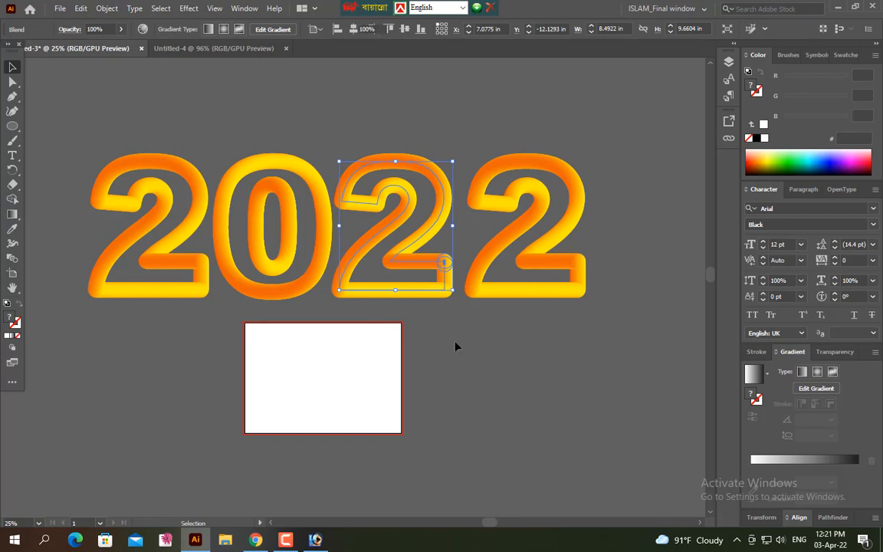
Step: Move all the 2022 digits higher above the artboard and group them into one object
left_click(455, 342)
left_click_drag(83, 119, 632, 338)
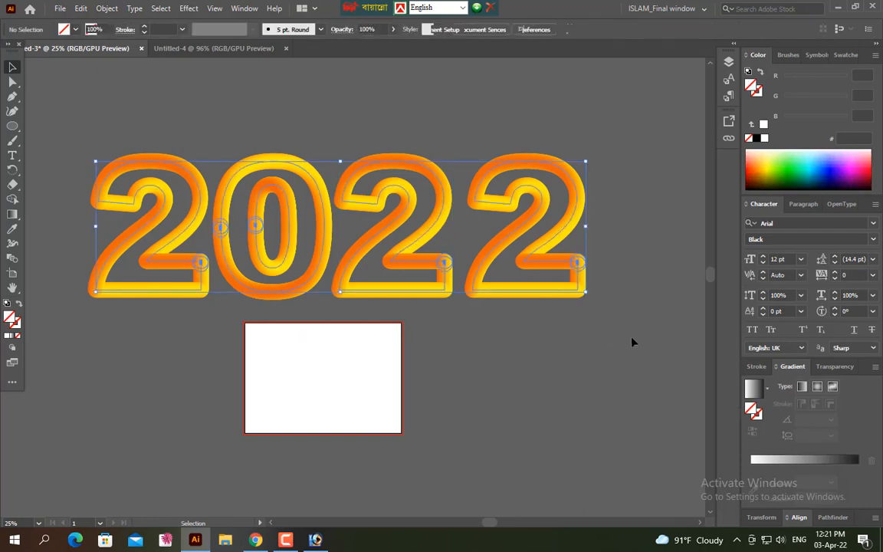
left_click_drag(400, 341, 447, 426)
left_click_drag(436, 357, 426, 256)
right_click(428, 255)
left_click(458, 343)
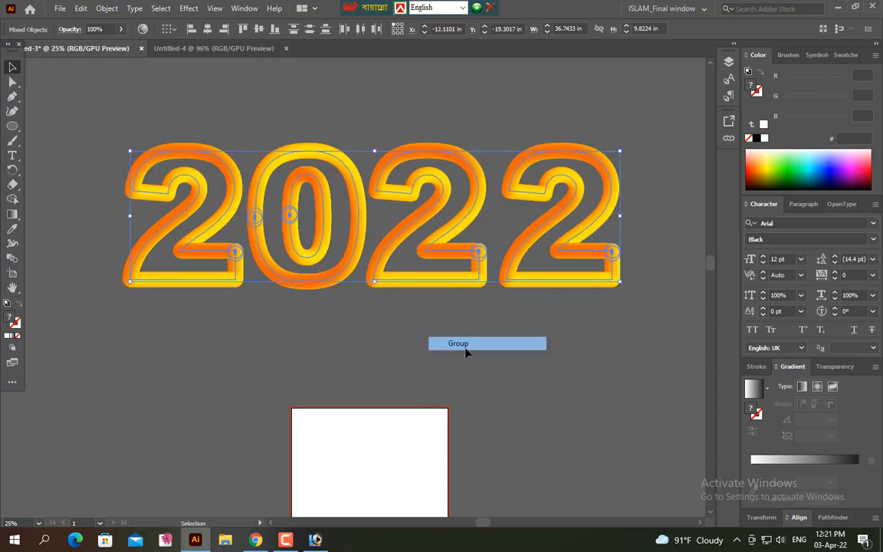
left_click_drag(439, 257, 454, 308)
left_click(473, 374)
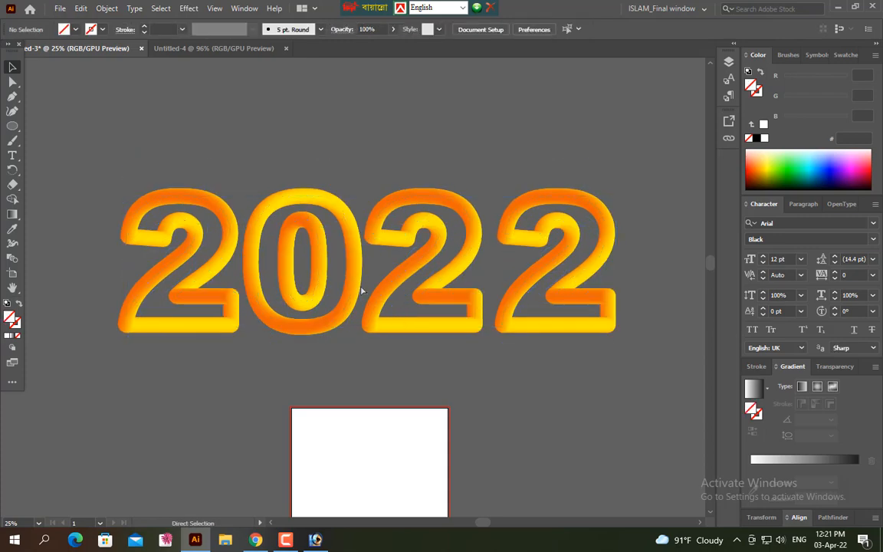
Step: Draw a rectangle enclosing the whole 2022 text with a margin all around and fill it with blue 0000FF
left_click_drag(363, 289, 379, 187)
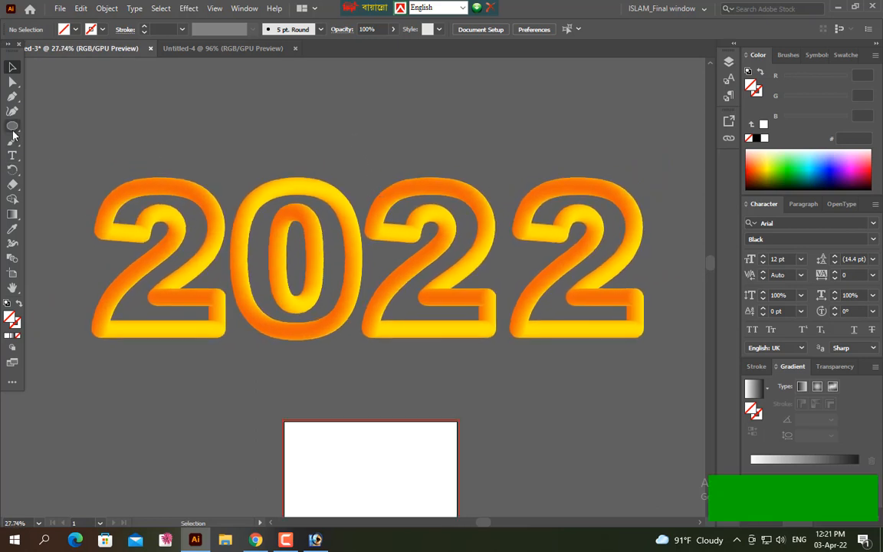
left_click_drag(12, 126, 592, 394)
left_click_drag(360, 339, 462, 313)
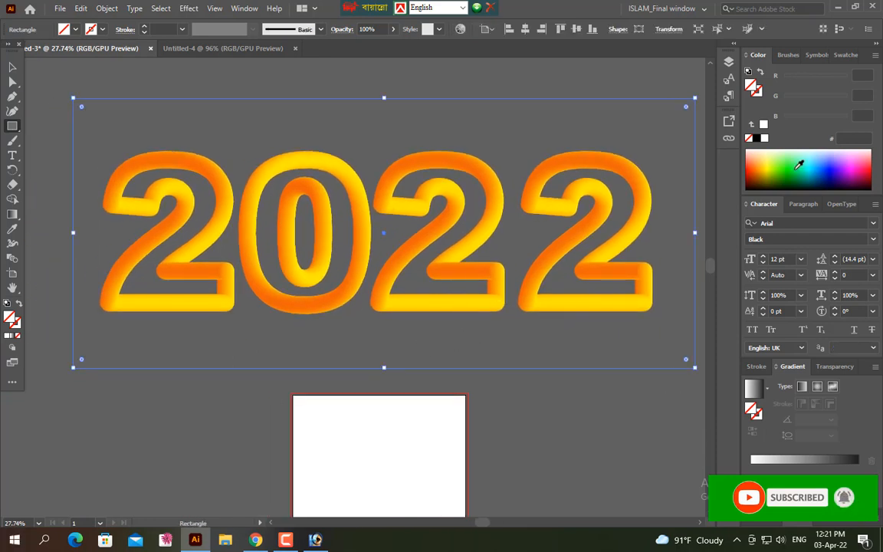
left_click_drag(829, 81, 749, 113)
left_click_drag(809, 77, 724, 156)
Step: Send the blue rectangle to the back so it lies behind the 2022 digits
left_click(12, 67)
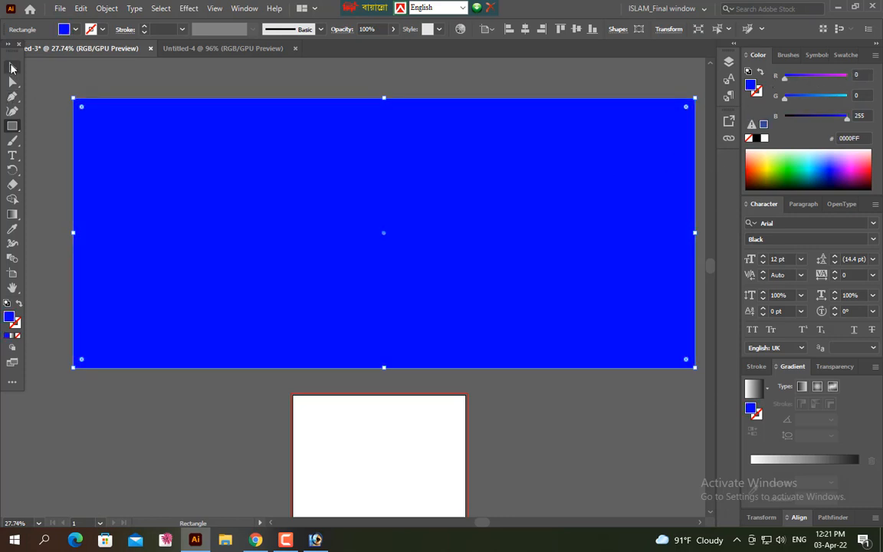
right_click(331, 142)
mouse_move(395, 345)
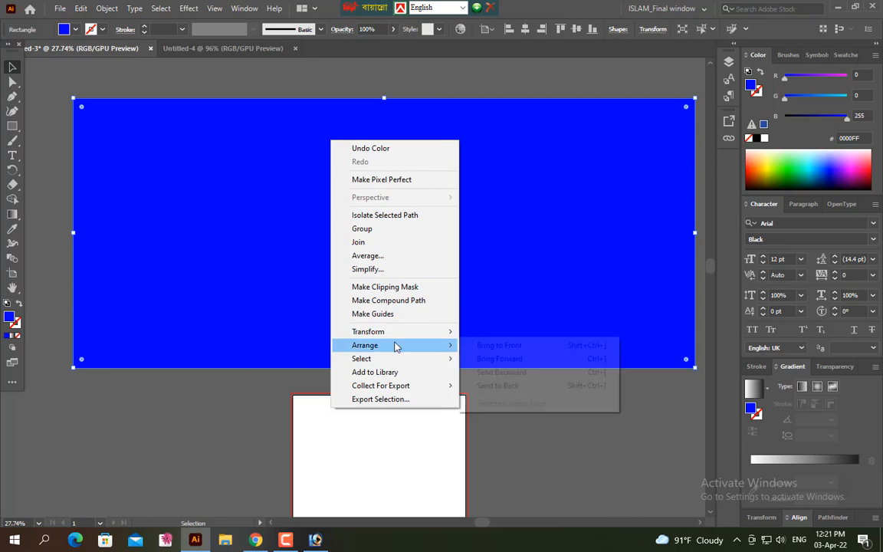
left_click(495, 385)
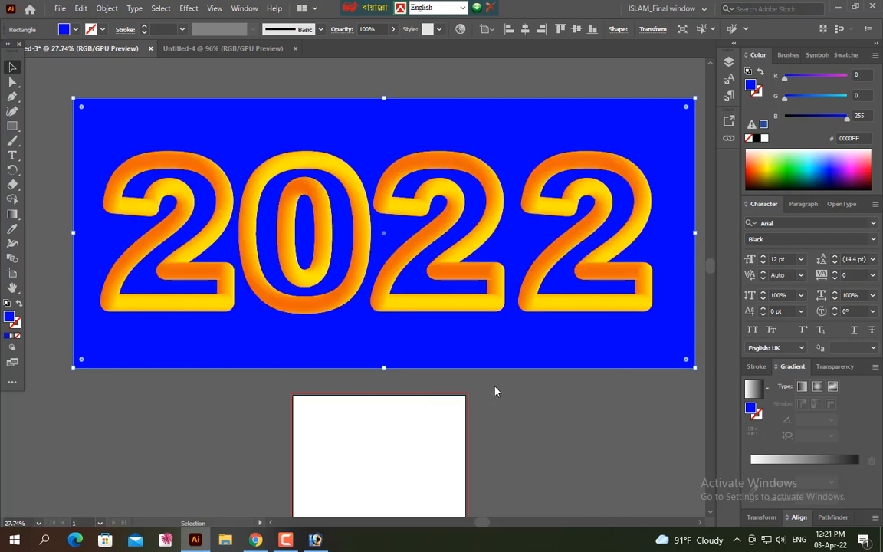
left_click(505, 405)
left_click_drag(534, 408, 517, 381)
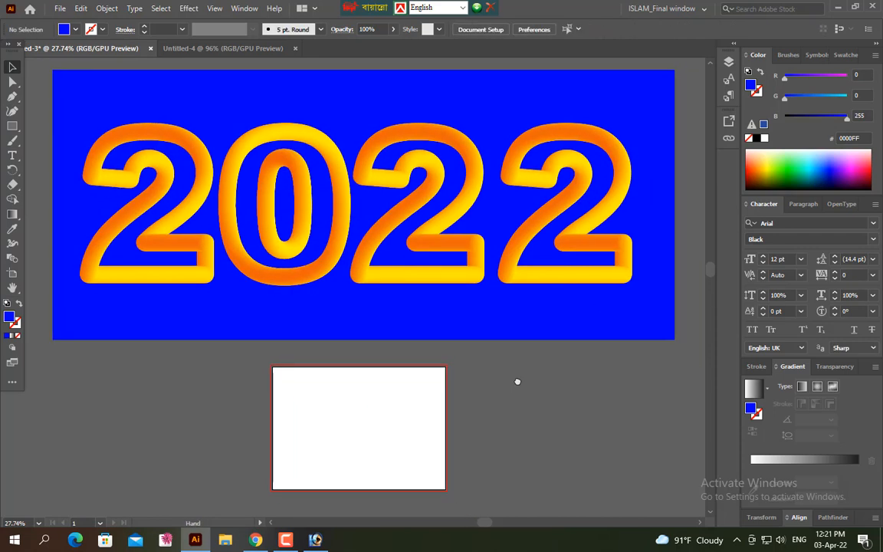
Step: Examine each of the blended 2022 digits up close against the blue background, and the design as a whole
left_click(452, 263)
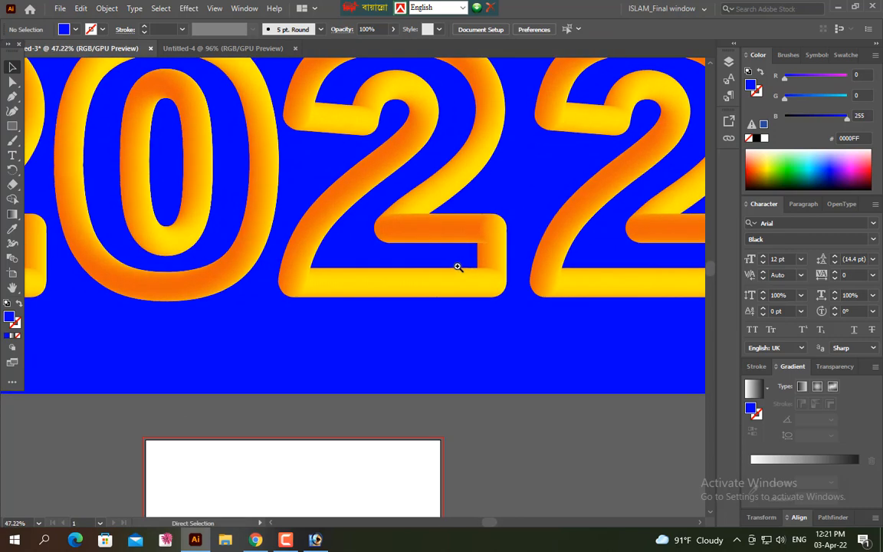
left_click(457, 267, "alt")
left_click_drag(93, 170, 256, 327)
left_click_drag(316, 413, 319, 359)
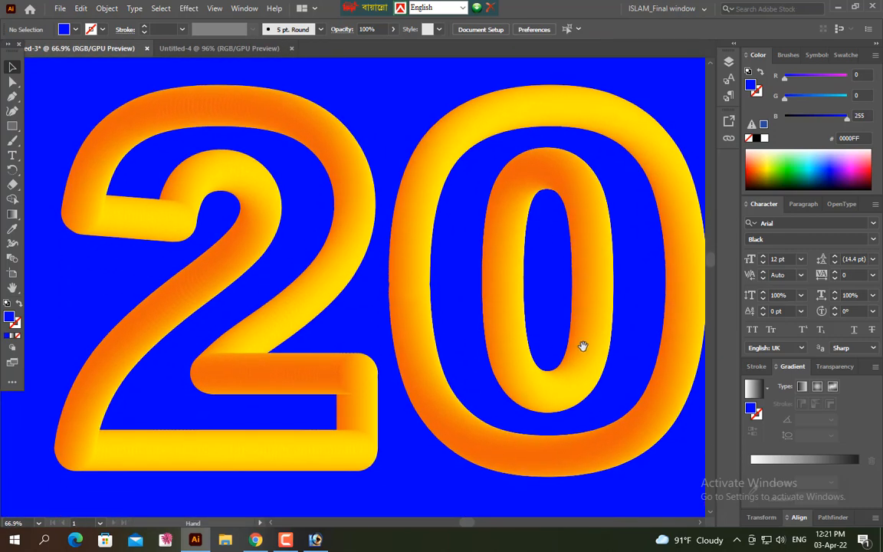
left_click_drag(582, 346, 253, 348)
left_click_drag(546, 347, 236, 351)
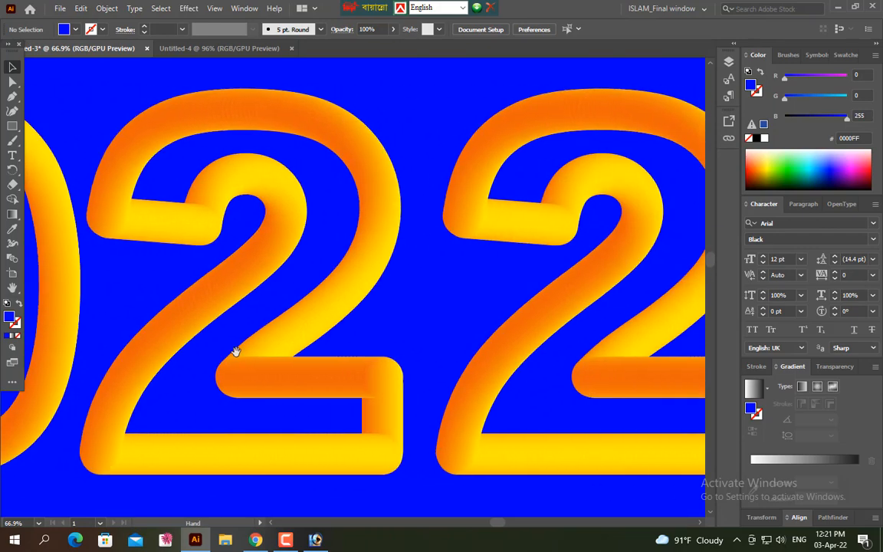
left_click_drag(422, 351, 485, 329)
left_click(261, 317, "alt")
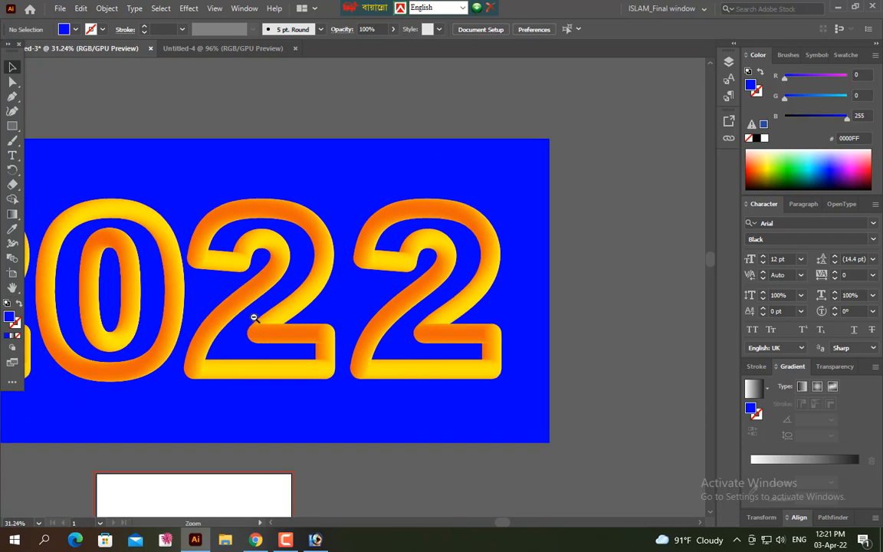
left_click(105, 320, "alt")
left_click_drag(144, 324, 301, 271)
left_click_drag(224, 255, 351, 315)
left_click_drag(425, 313, 411, 307)
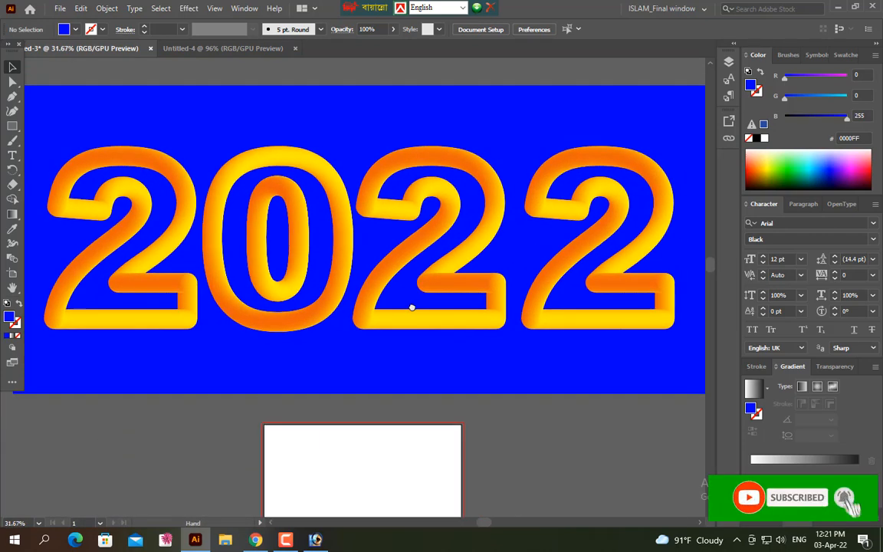
left_click(285, 539)
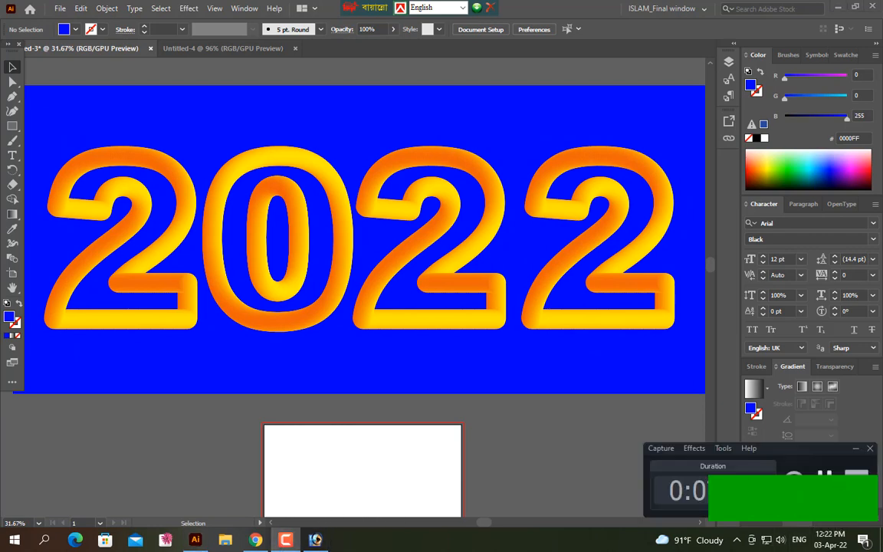